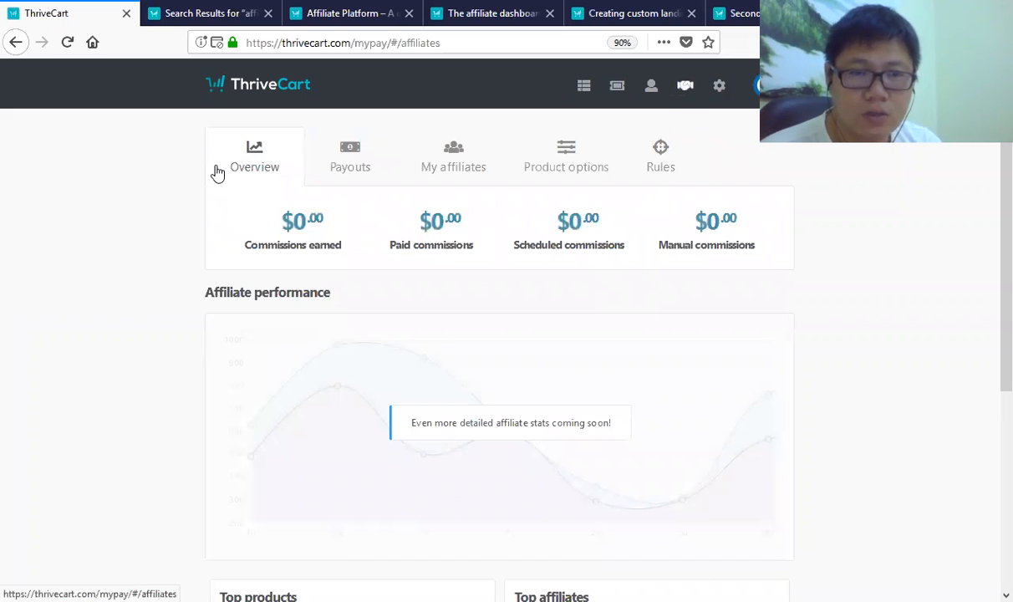
# - Review the affiliate performance overview and the upcoming and paid affiliate payouts
pyautogui.scroll(-3, 295, 301)
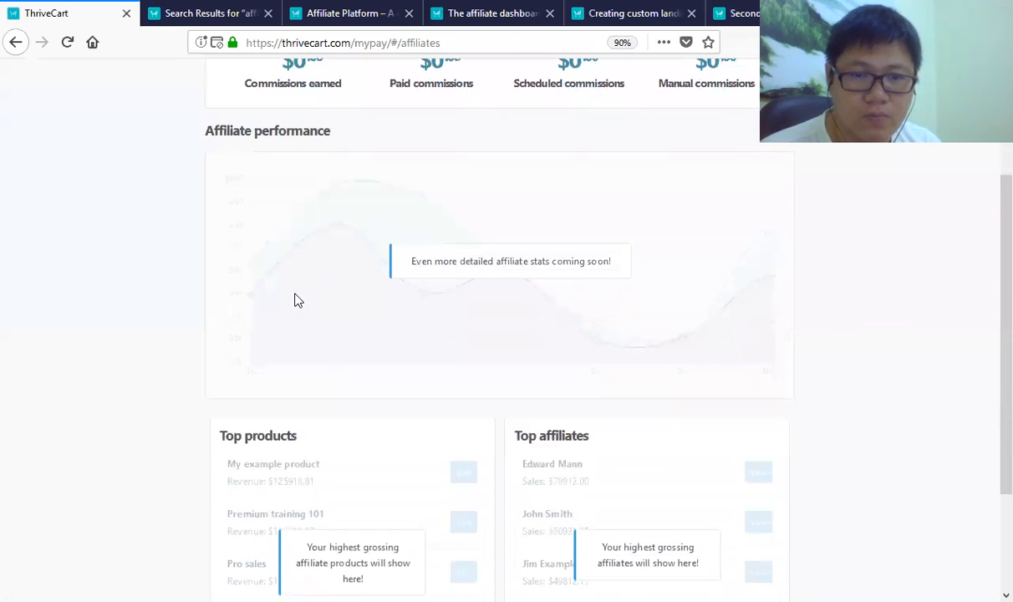
pyautogui.scroll(-3, 295, 318)
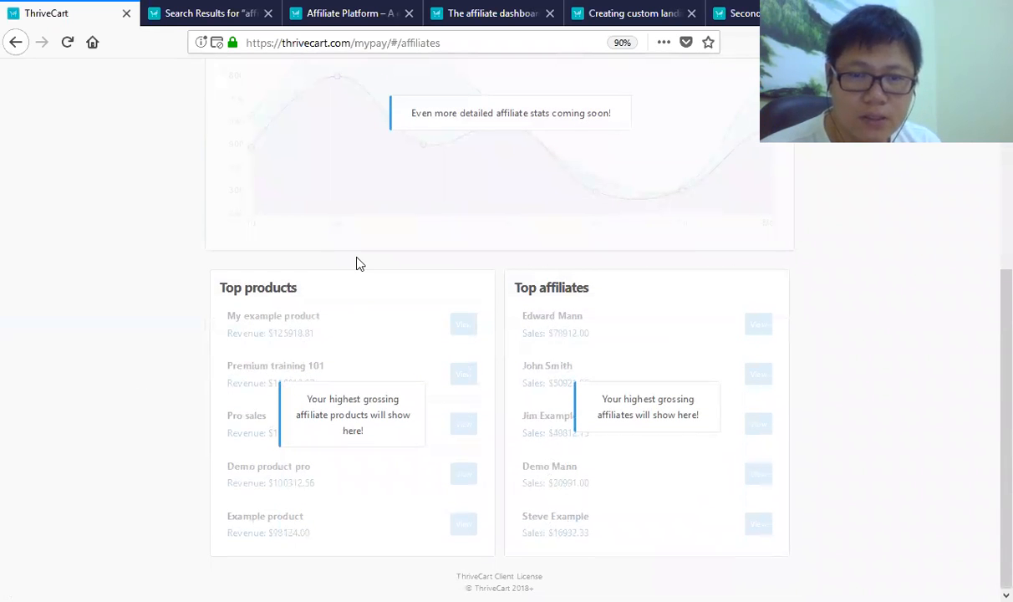
pyautogui.scroll(6, 753, 470)
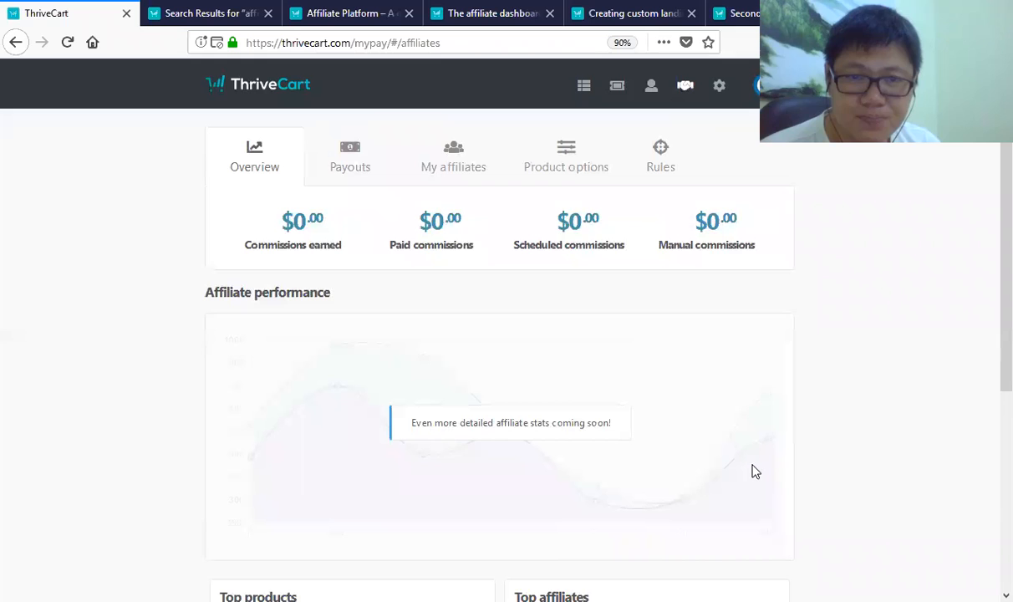
pyautogui.click(347, 151)
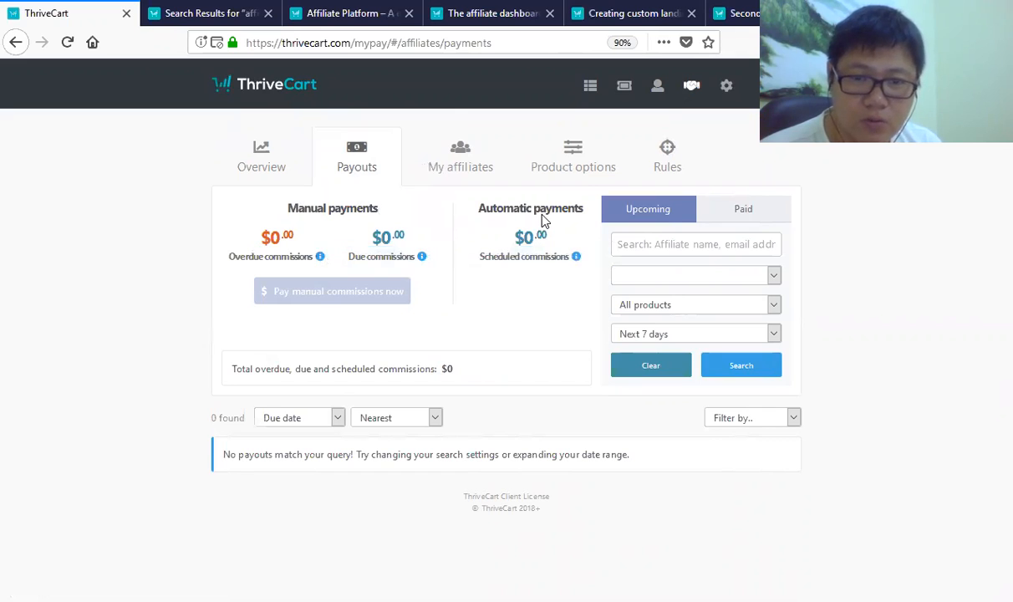
pyautogui.click(752, 212)
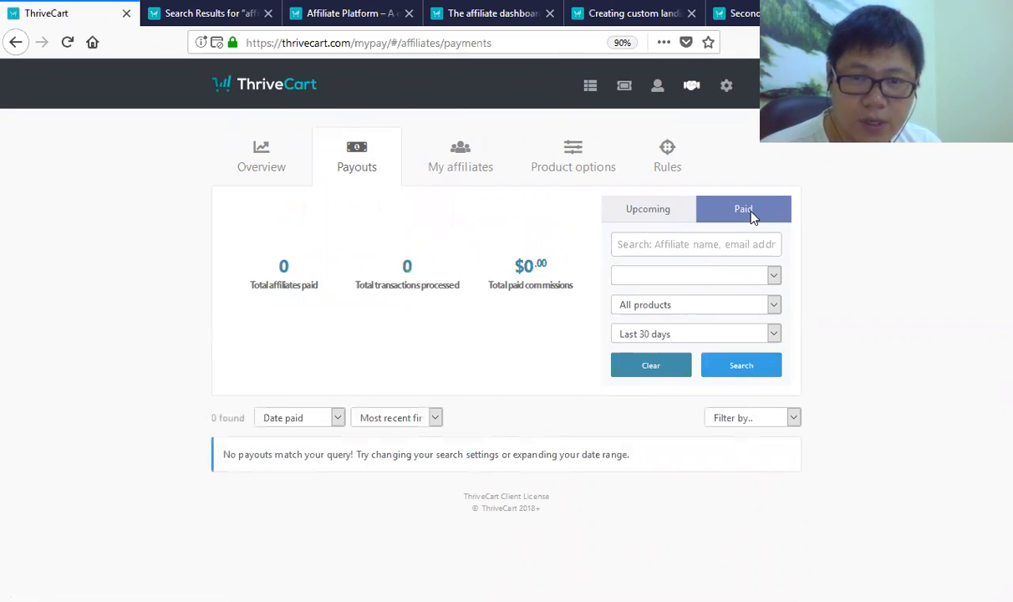
# - Open the approved affiliate's profile from the affiliate list and review its overview, commissions and payouts
pyautogui.click(442, 155)
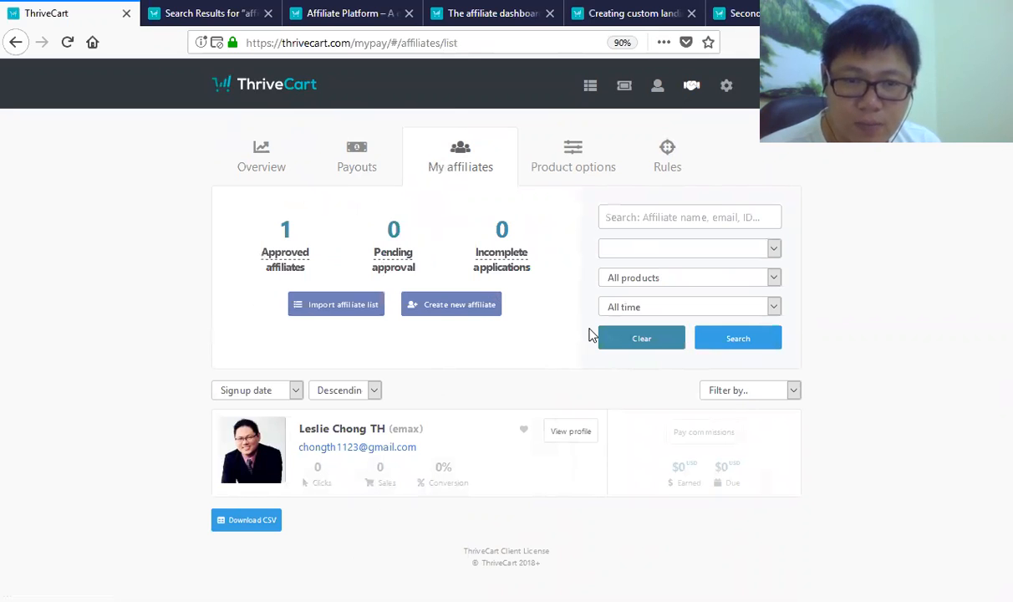
pyautogui.click(571, 437)
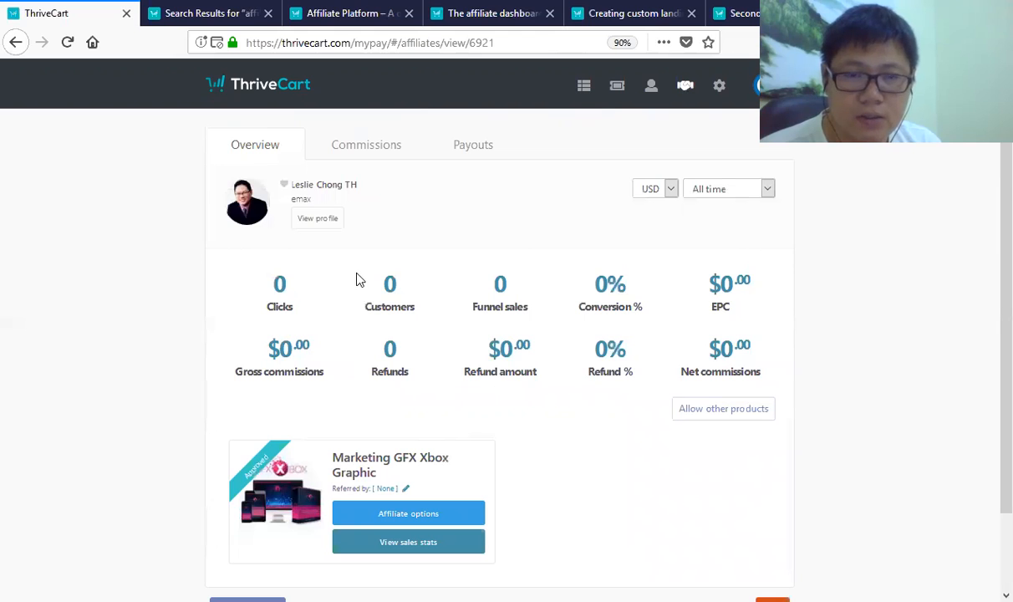
pyautogui.scroll(-2, 389, 303)
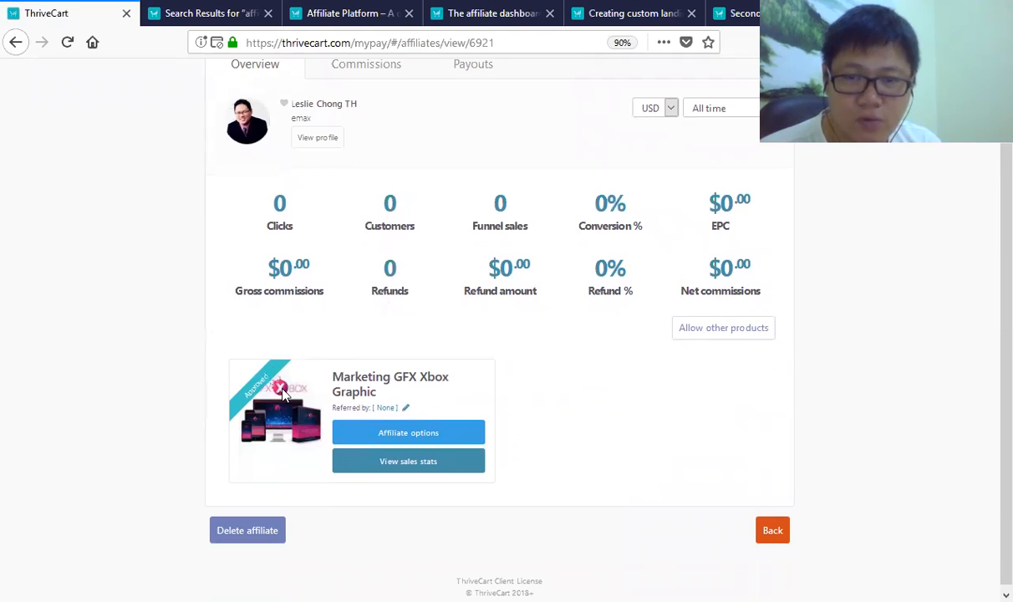
pyautogui.scroll(2, 456, 352)
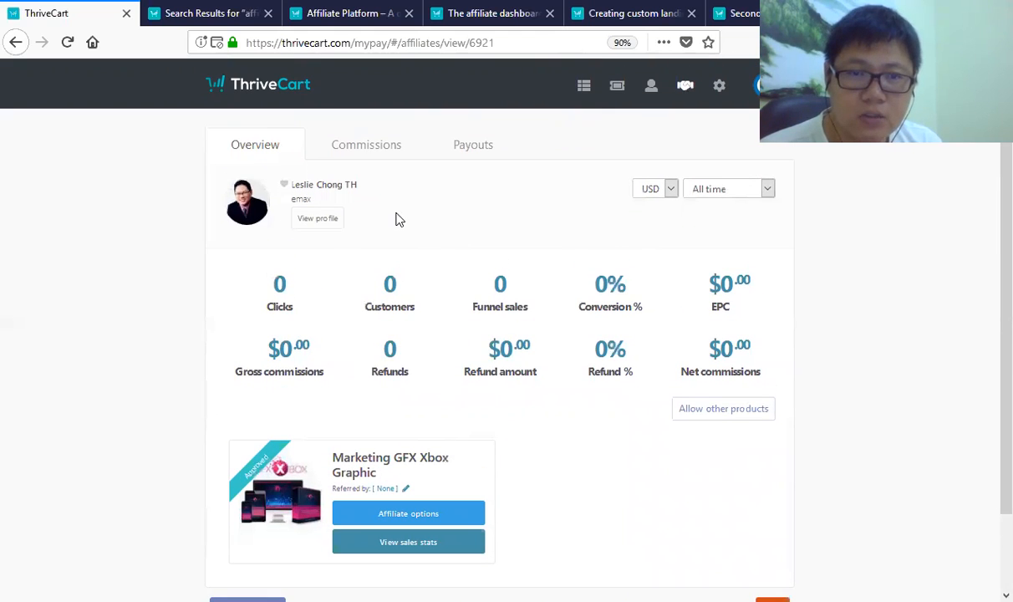
pyautogui.click(368, 147)
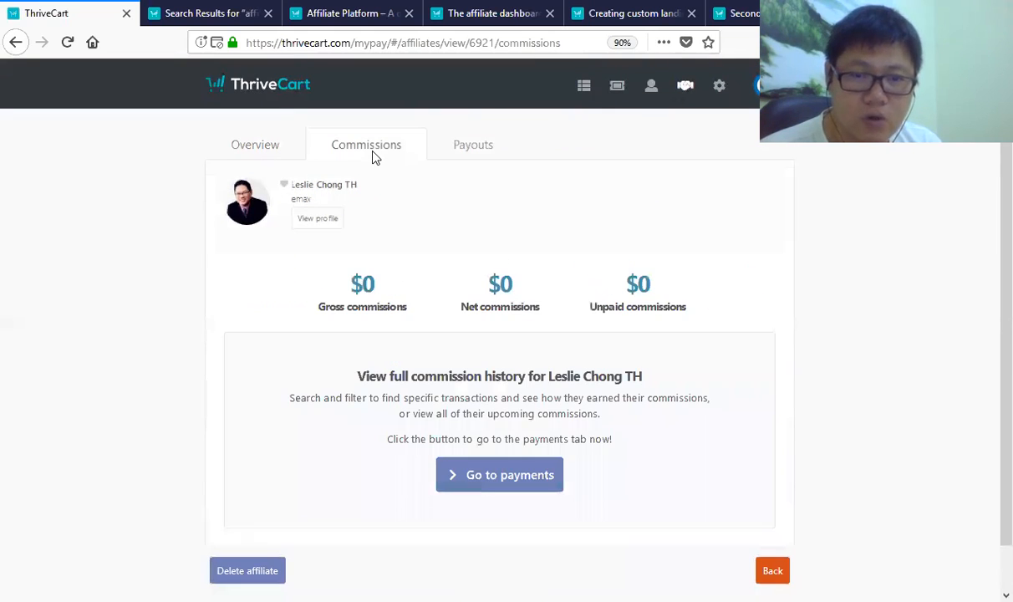
pyautogui.click(482, 151)
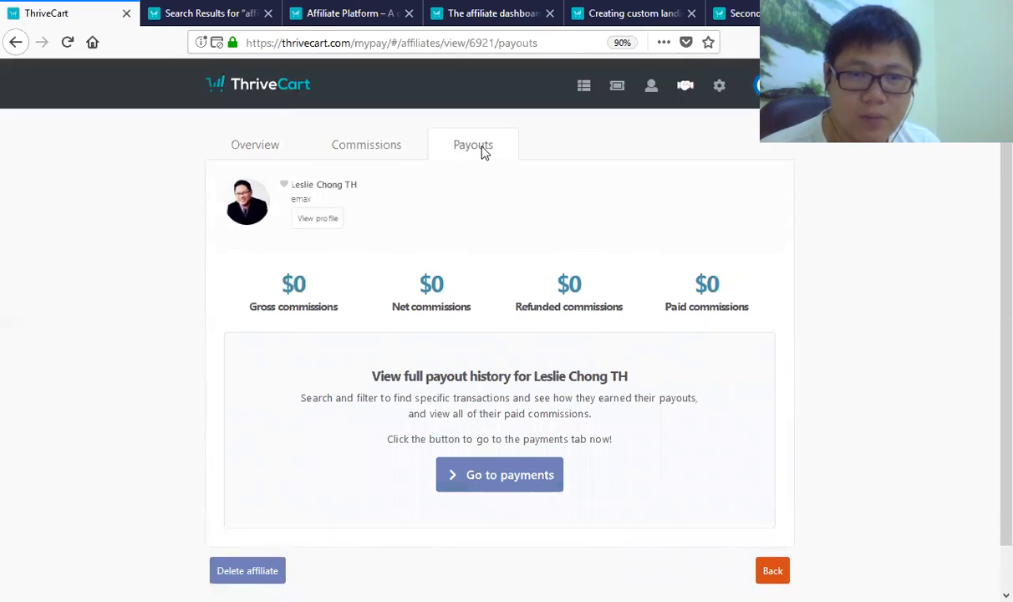
pyautogui.click(255, 145)
pyautogui.scroll(-2, 470, 445)
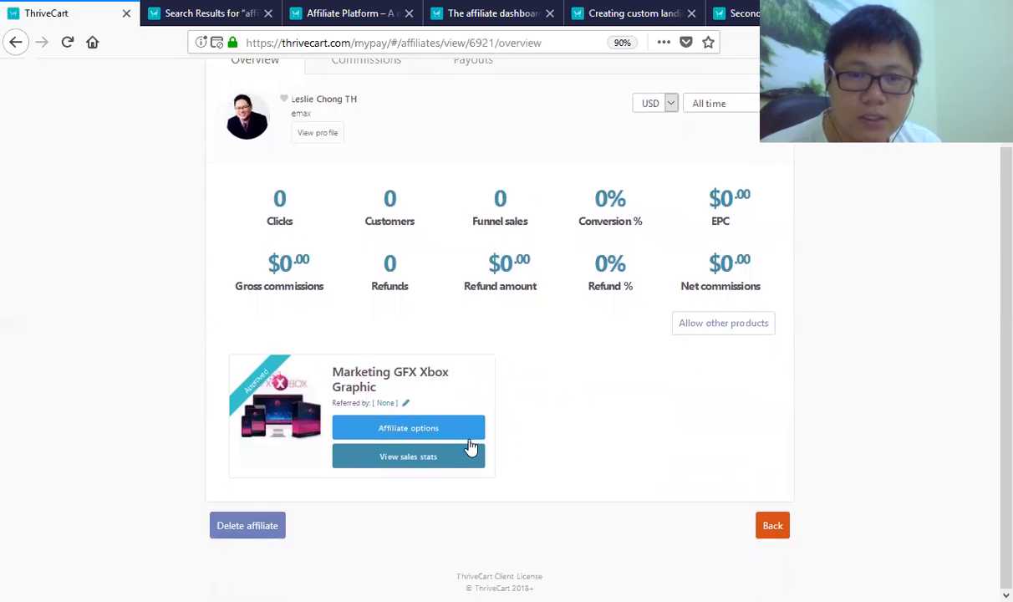
# - Open the affiliate options for Marketing GFX Xbox Graphic and examine the affiliate link and custom commission settings
pyautogui.click(471, 433)
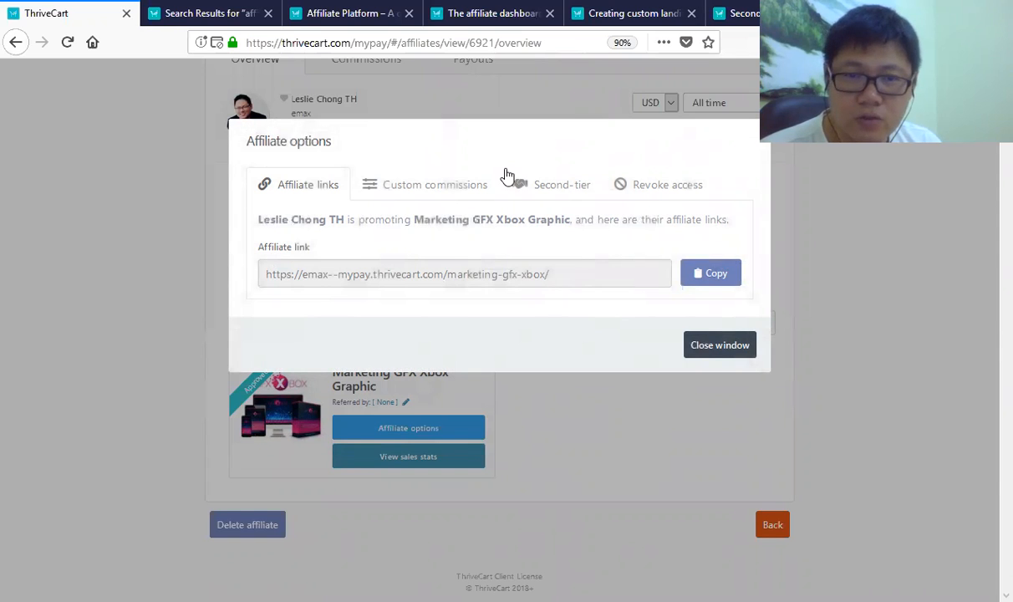
pyautogui.click(428, 185)
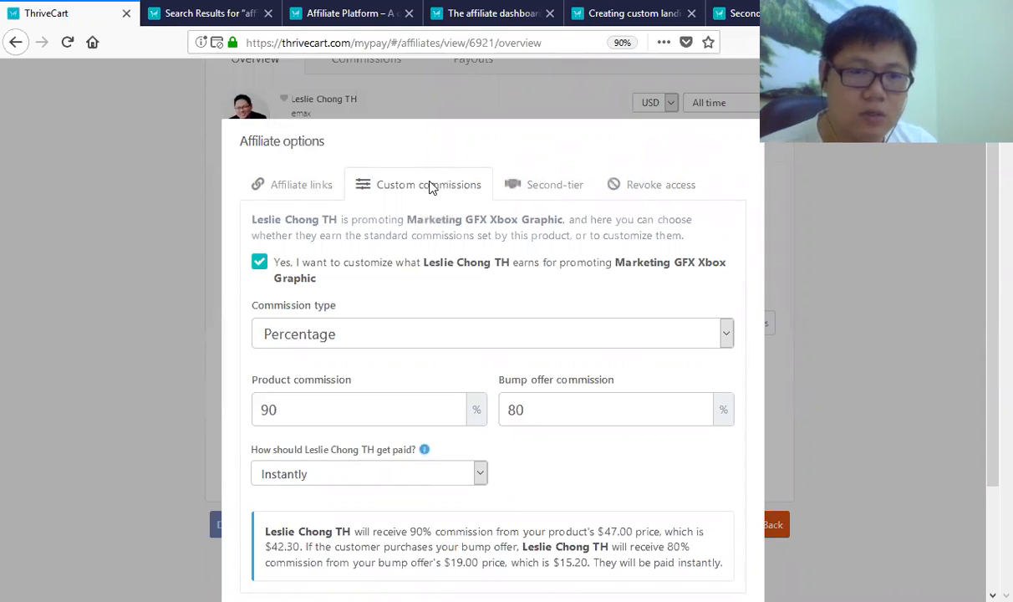
pyautogui.click(261, 265)
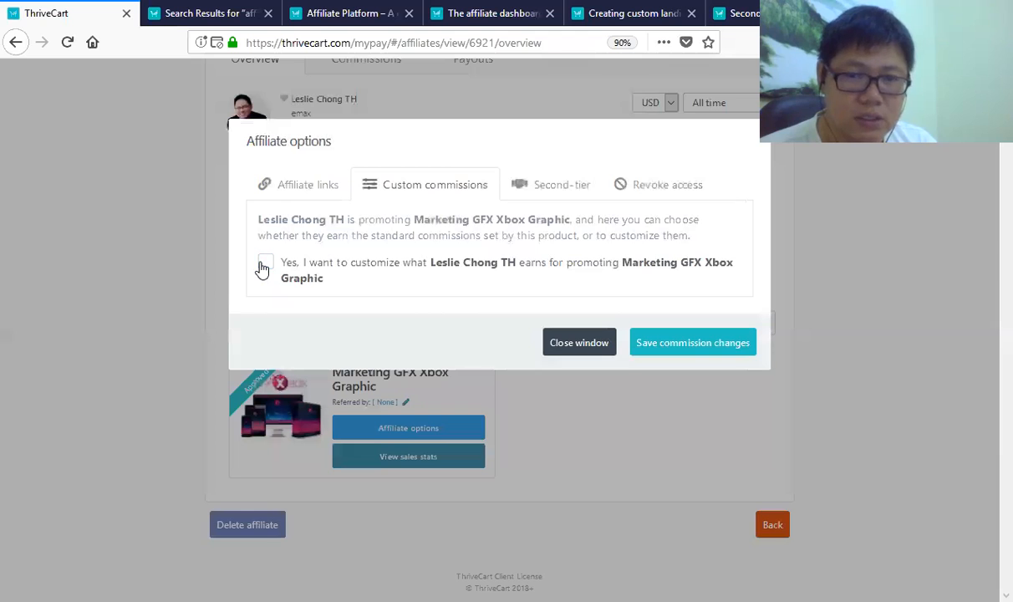
pyautogui.click(262, 265)
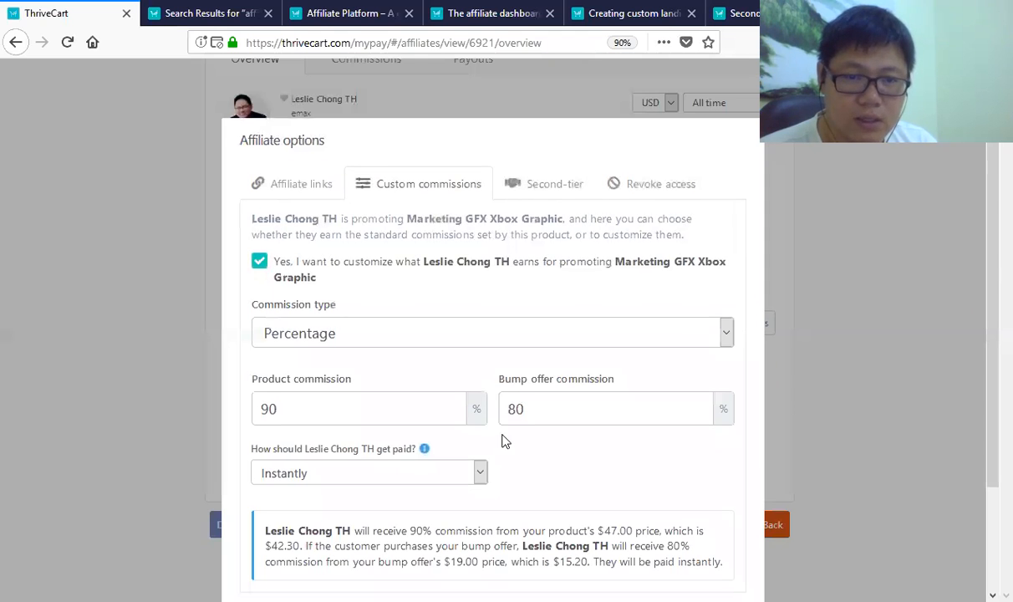
pyautogui.scroll(-3, 502, 441)
pyautogui.scroll(3, 504, 441)
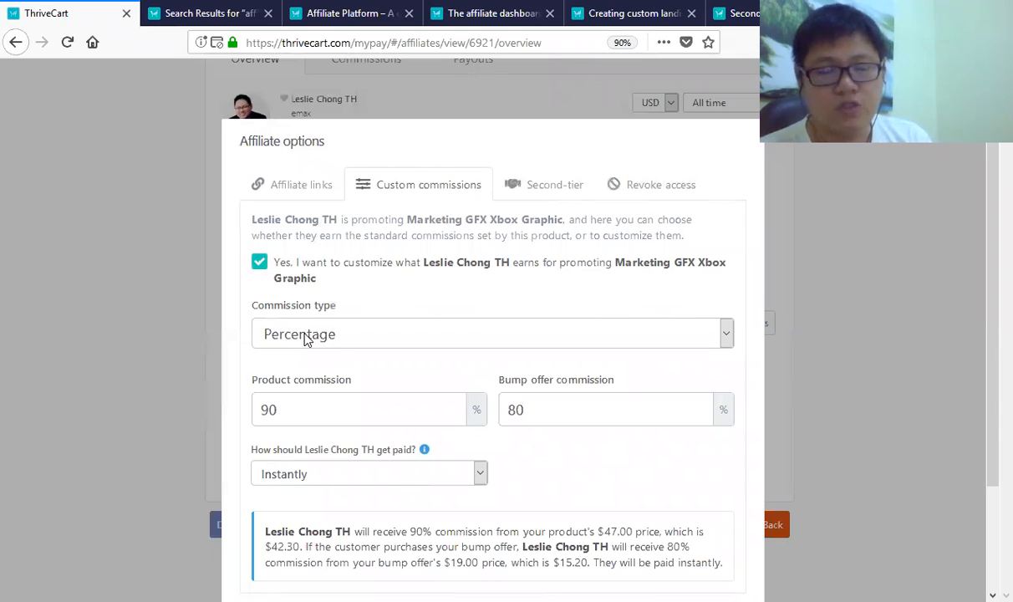
pyautogui.click(328, 266)
pyautogui.click(327, 265)
# - Make the affiliate a second-tier affiliate for Marketing GFX Xbox Graphic with a payout of 10% of each sale
pyautogui.click(565, 192)
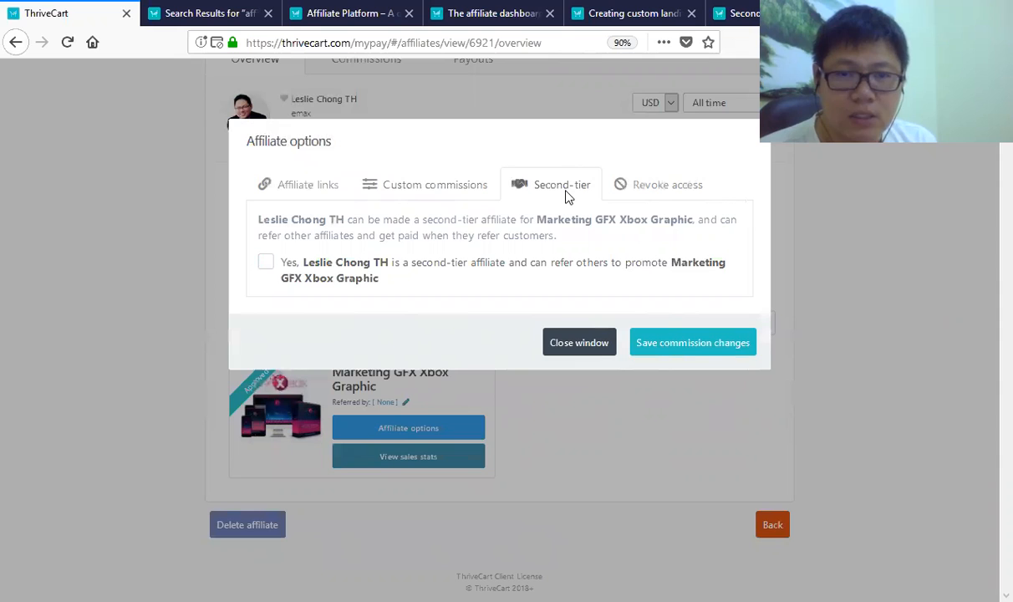
pyautogui.click(262, 264)
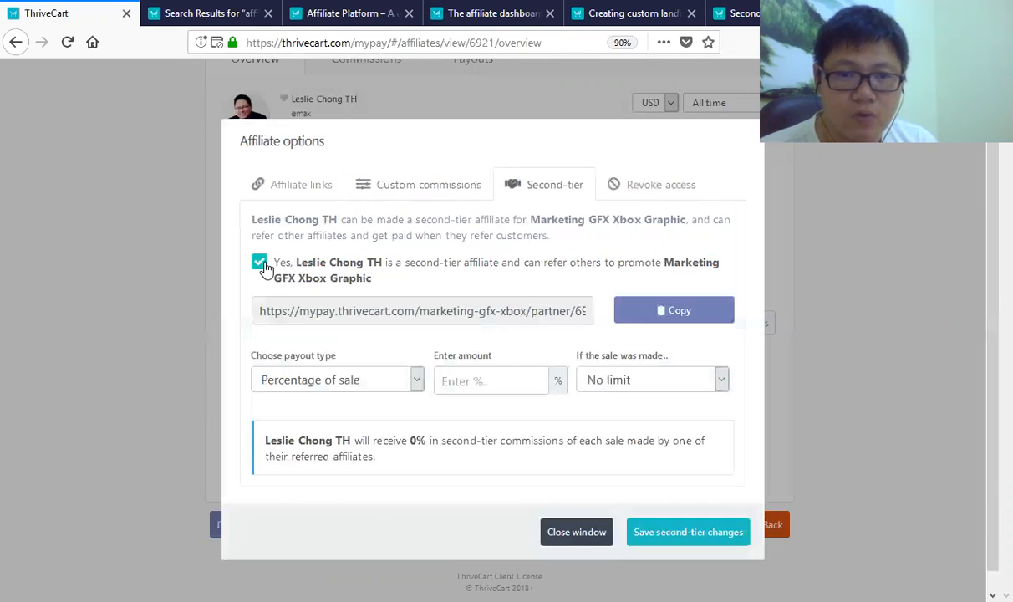
pyautogui.click(500, 380)
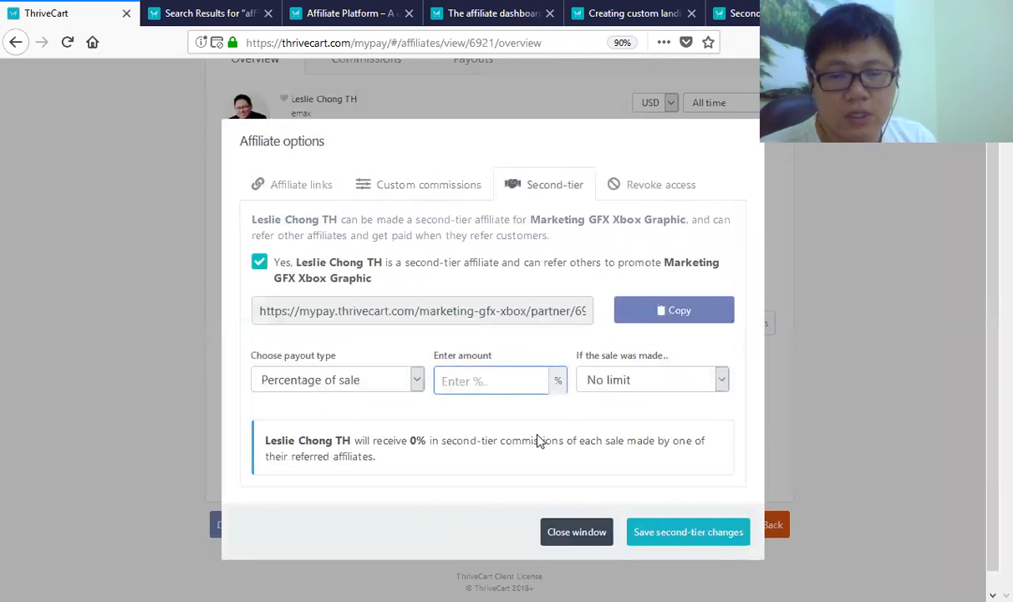
pyautogui.write('5')
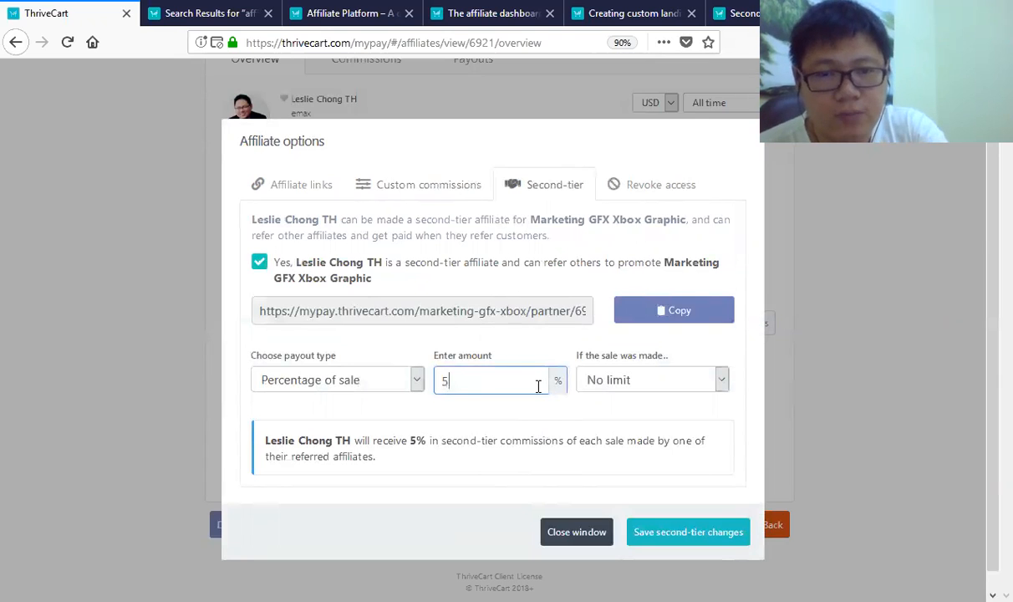
pyautogui.press('BackSpace')
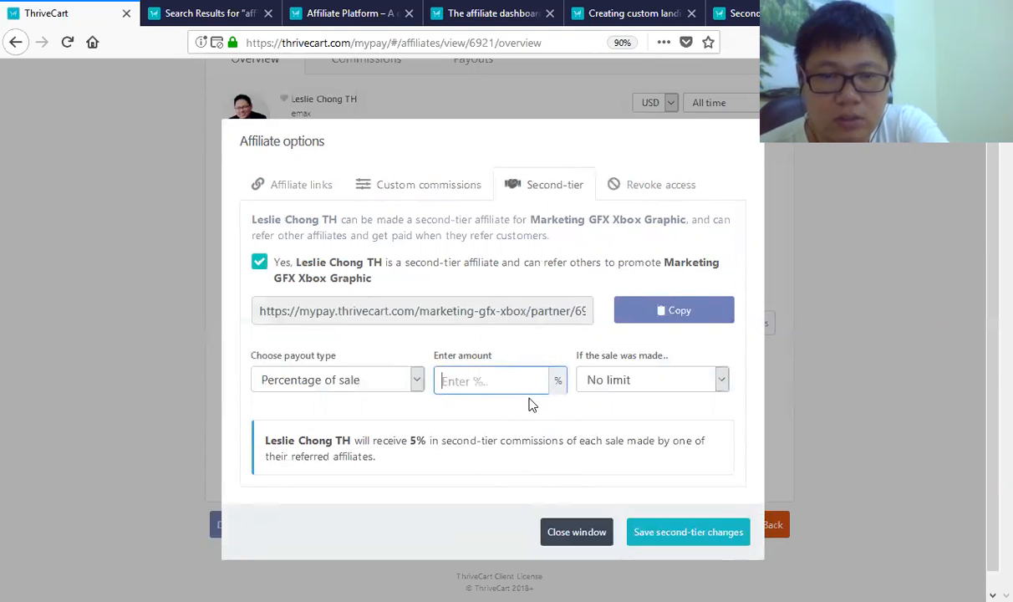
pyautogui.write('10')
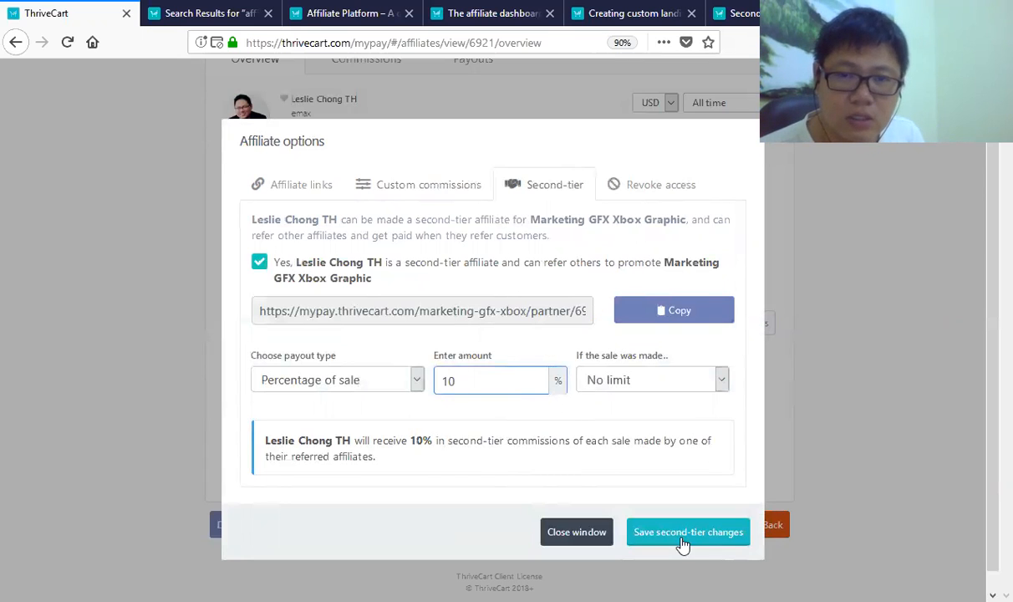
# - Try out the option to revoke the affiliate's access to promote Marketing GFX Xbox Graphic, and clear it again
pyautogui.click(628, 191)
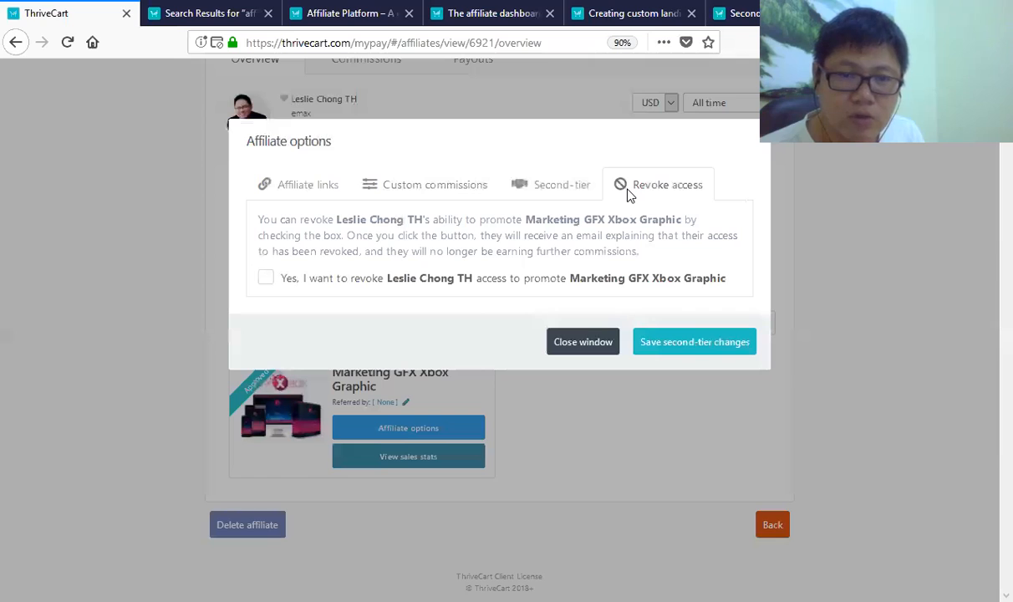
pyautogui.click(340, 282)
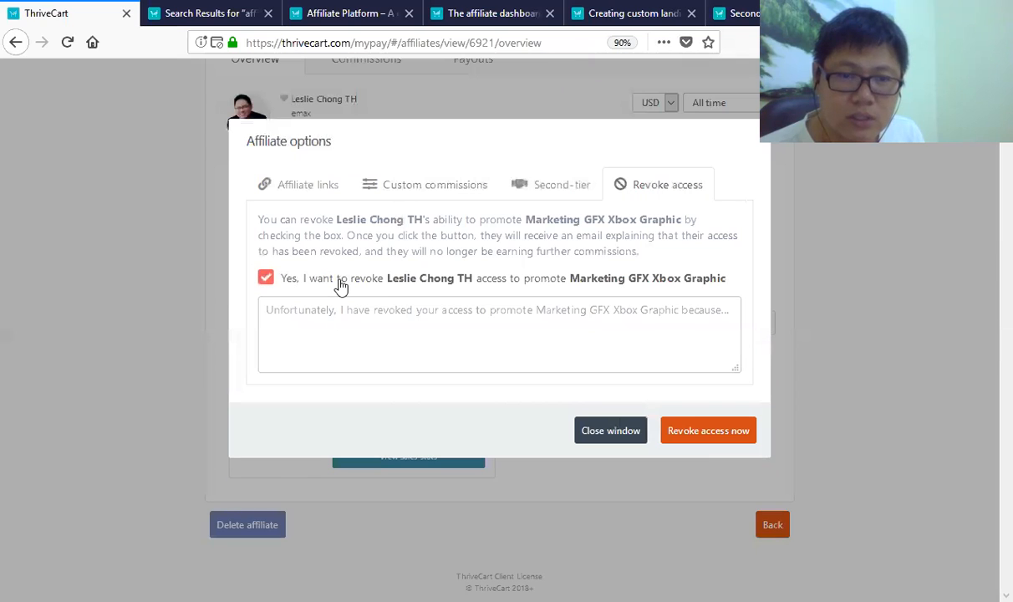
pyautogui.click(340, 284)
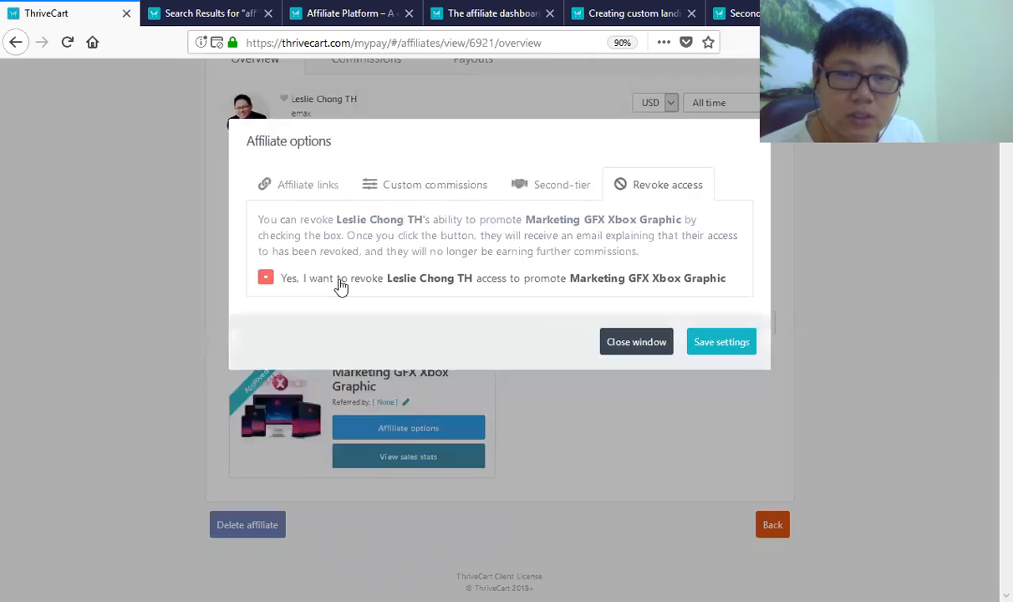
# - Return to the second-tier settings and save them for the affiliate
pyautogui.click(547, 182)
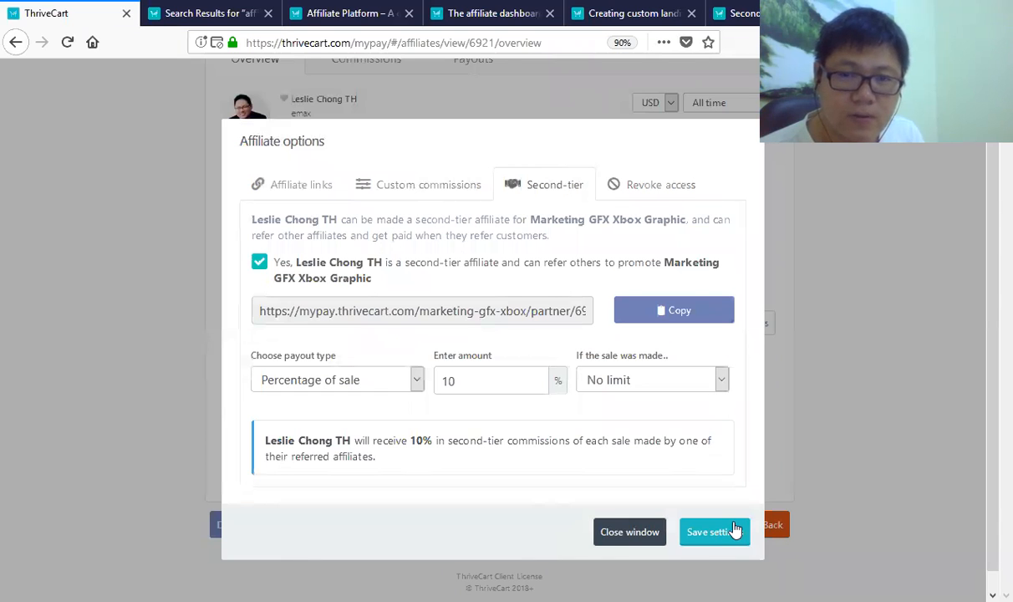
pyautogui.click(735, 530)
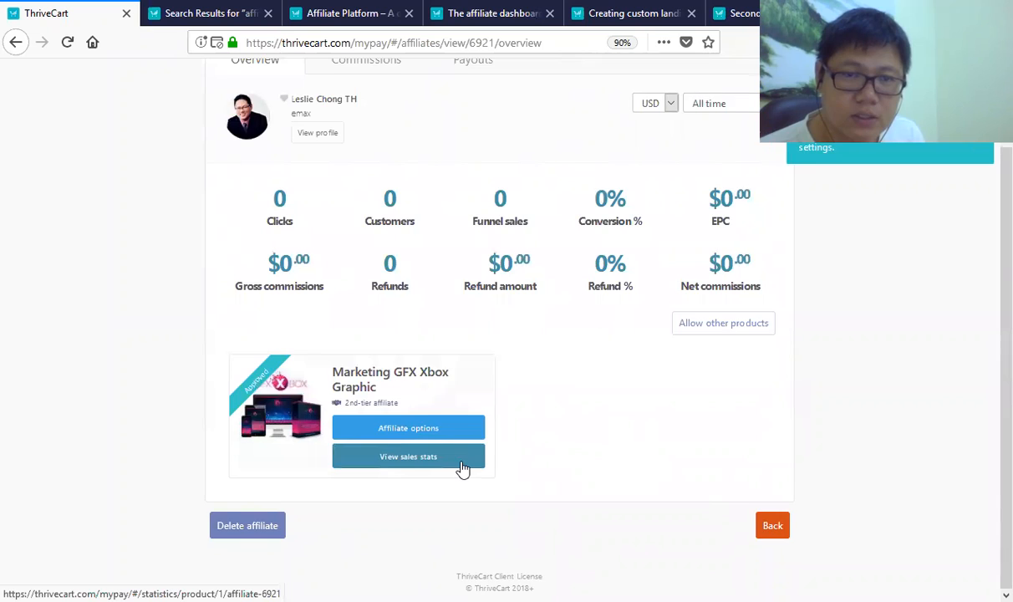
# - Review the affiliate's funnel, product and bump sales stats for Marketing GFX Xbox Graphic, and return to the main affiliates overview
pyautogui.click(461, 462)
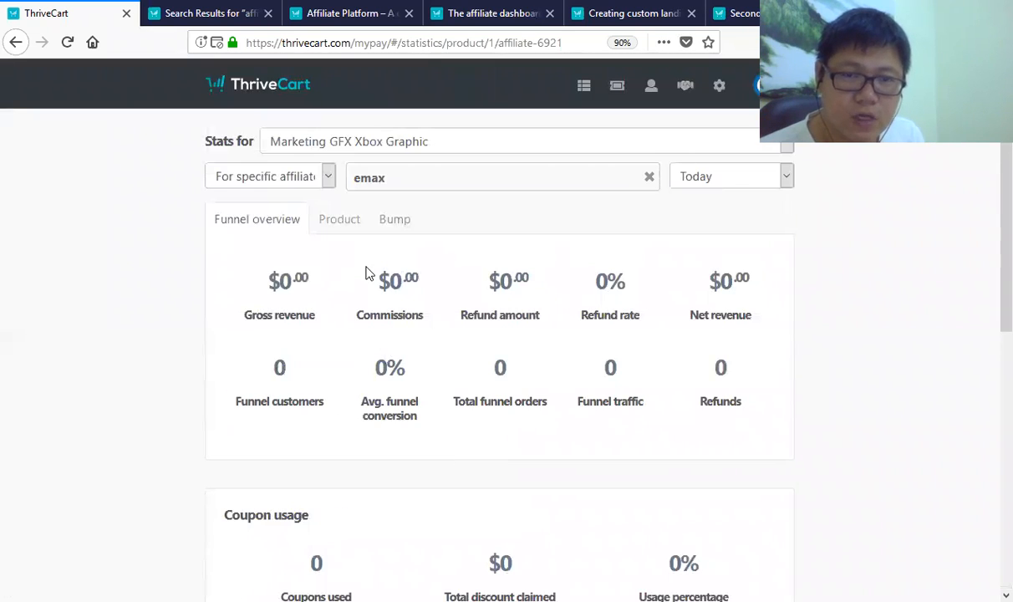
pyautogui.click(341, 220)
pyautogui.click(412, 220)
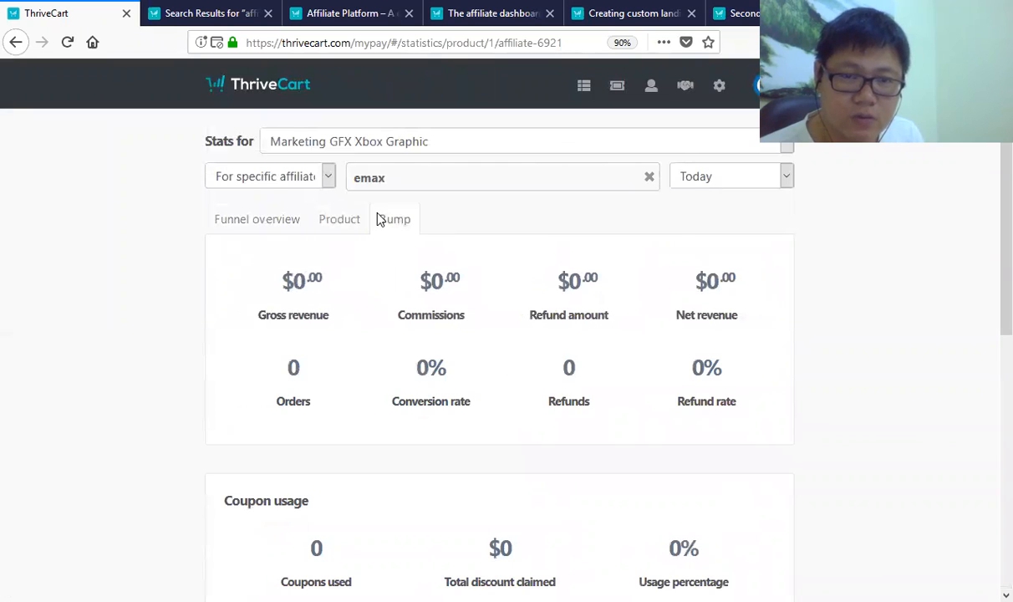
pyautogui.scroll(-5, 398, 452)
pyautogui.scroll(-1, 398, 454)
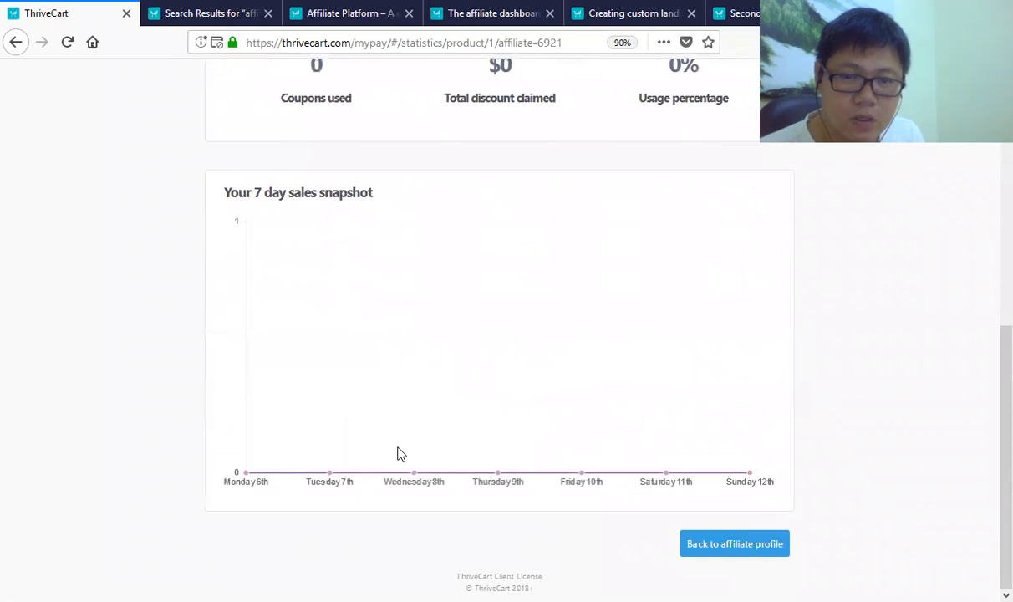
pyautogui.scroll(10, 398, 454)
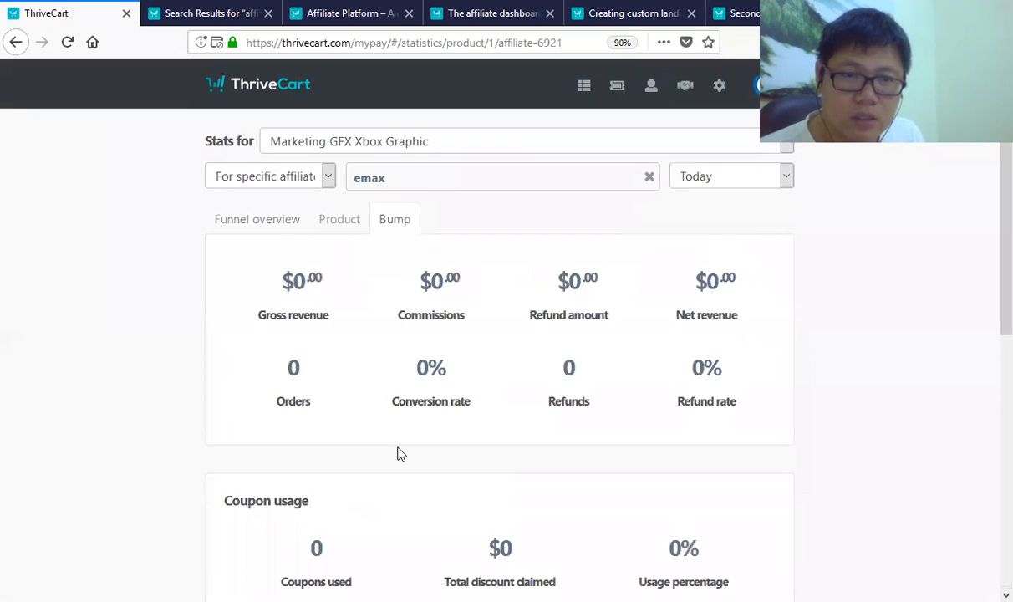
pyautogui.click(257, 219)
pyautogui.scroll(-10, 593, 425)
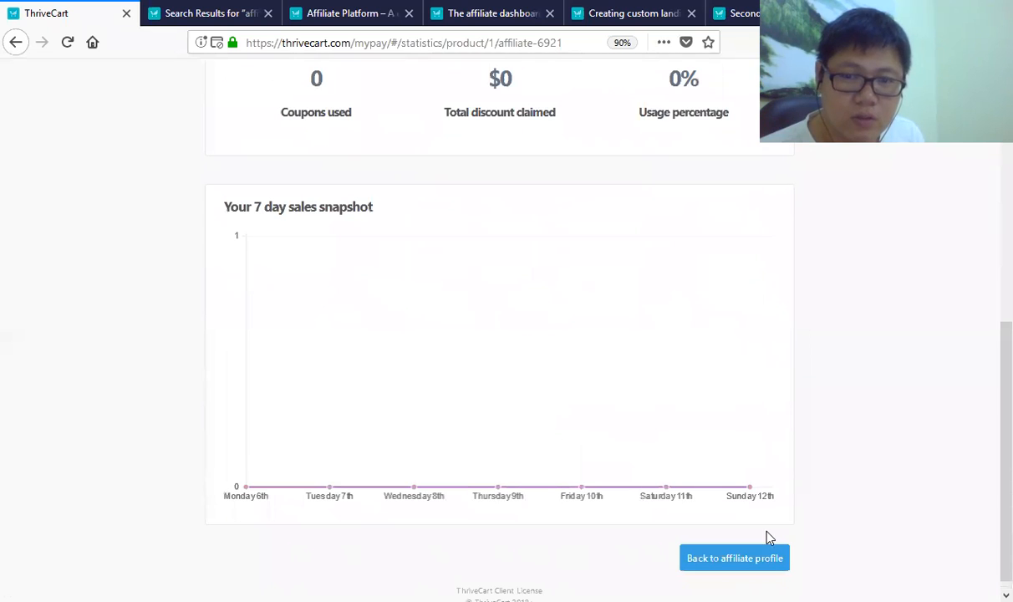
pyautogui.click(767, 557)
pyautogui.scroll(2, 619, 426)
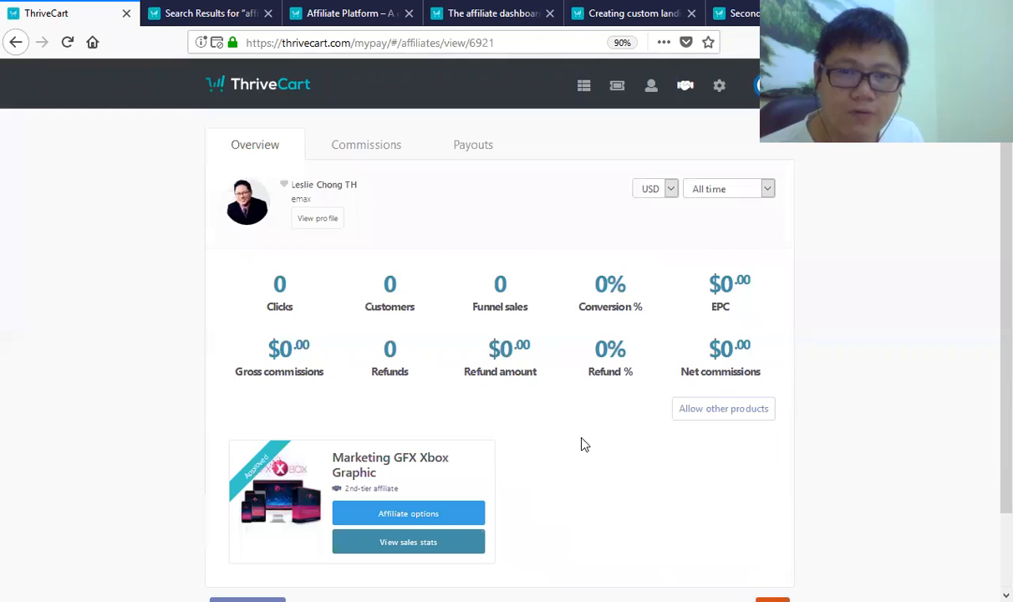
pyautogui.click(684, 84)
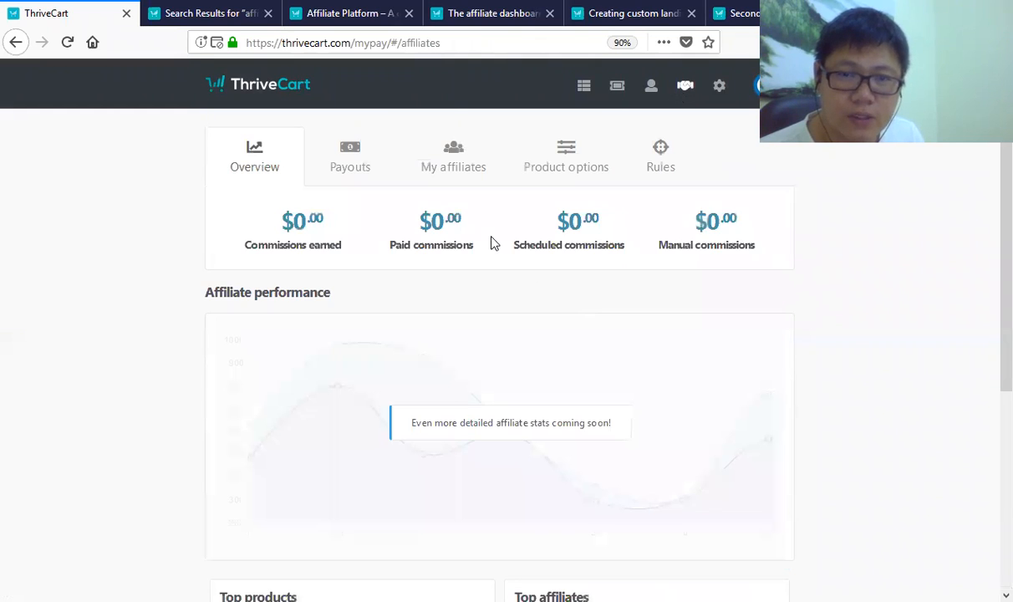
# - Open the sign-up page customization for Marketing GFX Xbox Graphic and review its headline, video and body text settings
pyautogui.click(572, 163)
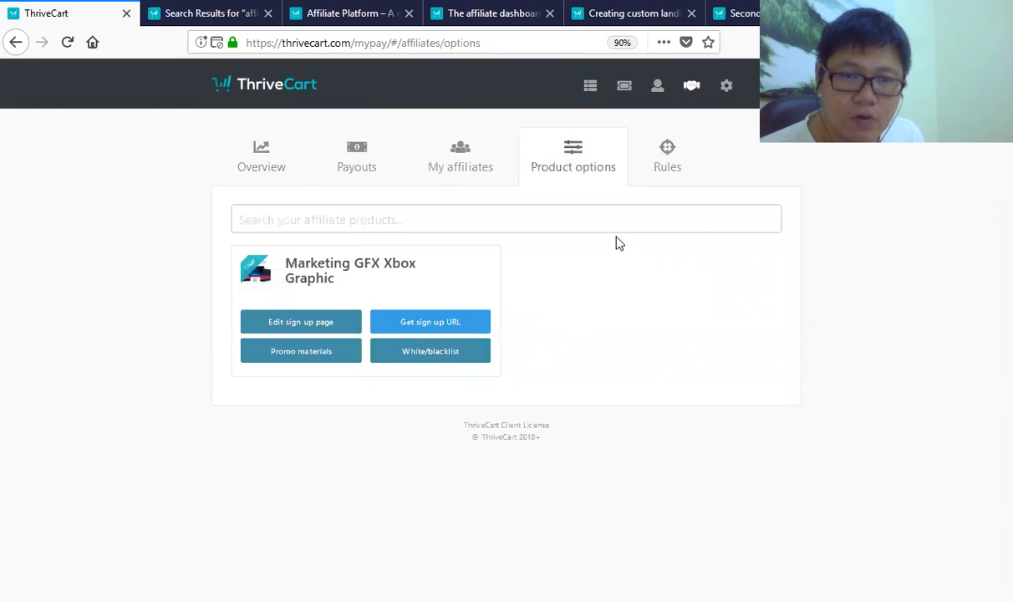
pyautogui.click(312, 323)
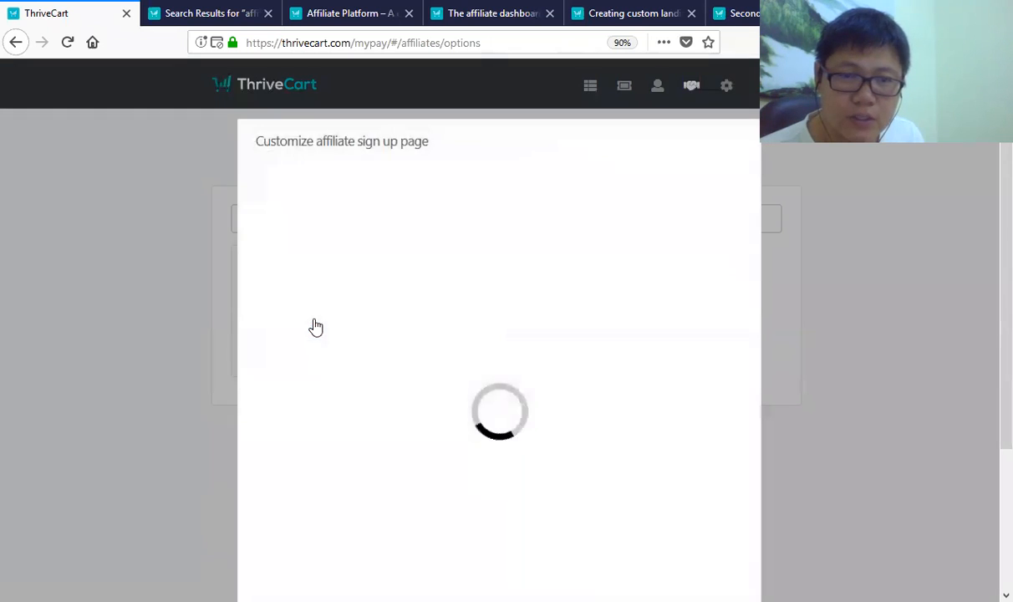
pyautogui.scroll(3, 489, 290)
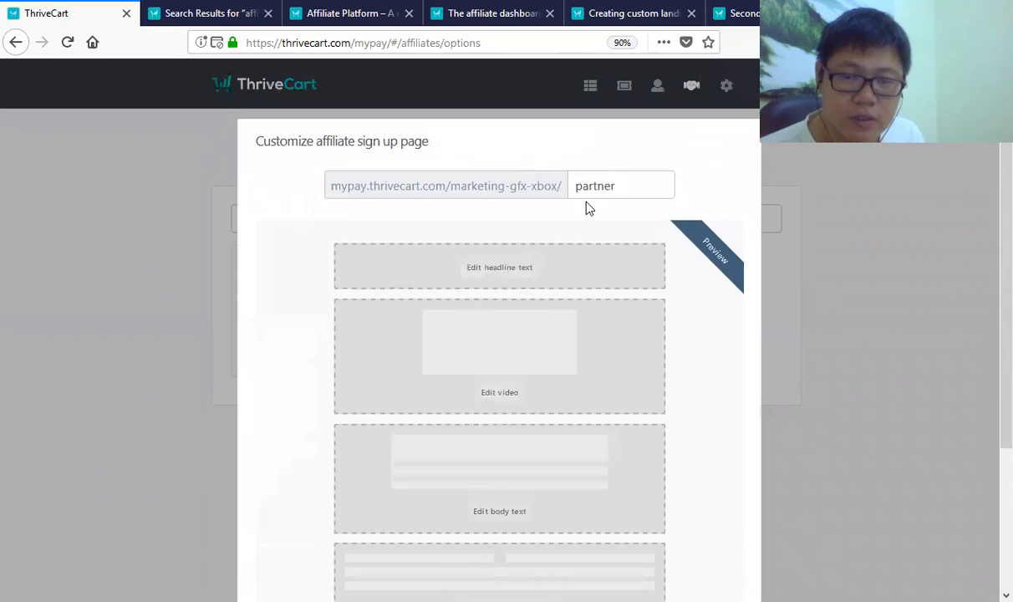
pyautogui.click(531, 277)
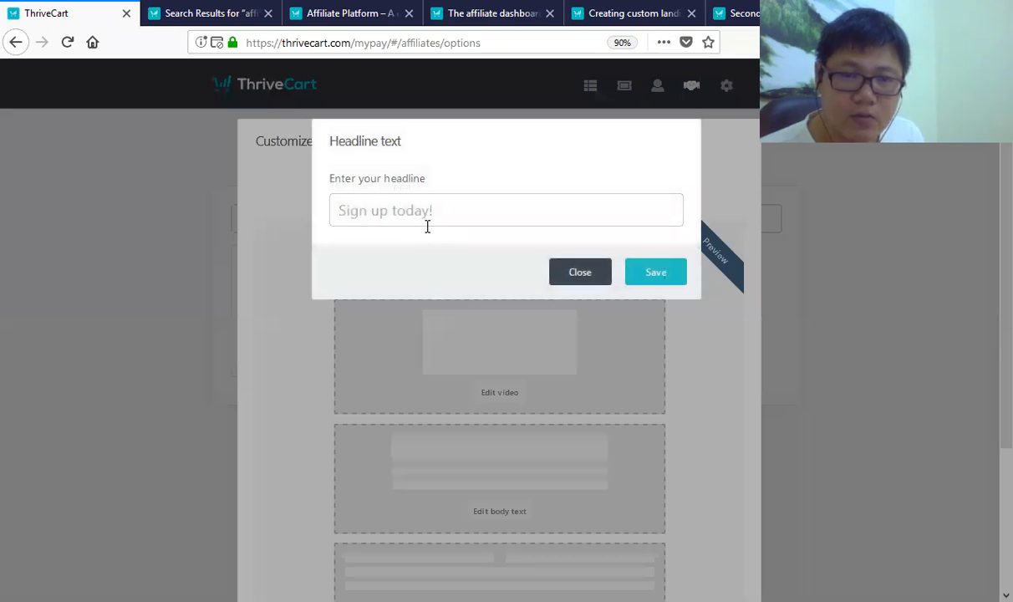
pyautogui.click(567, 270)
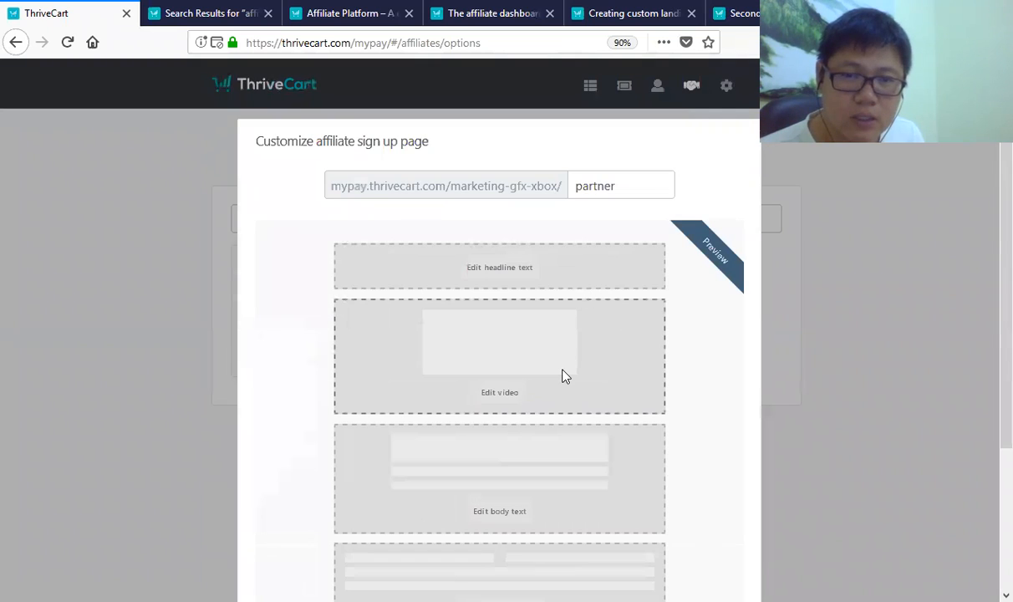
pyautogui.click(501, 394)
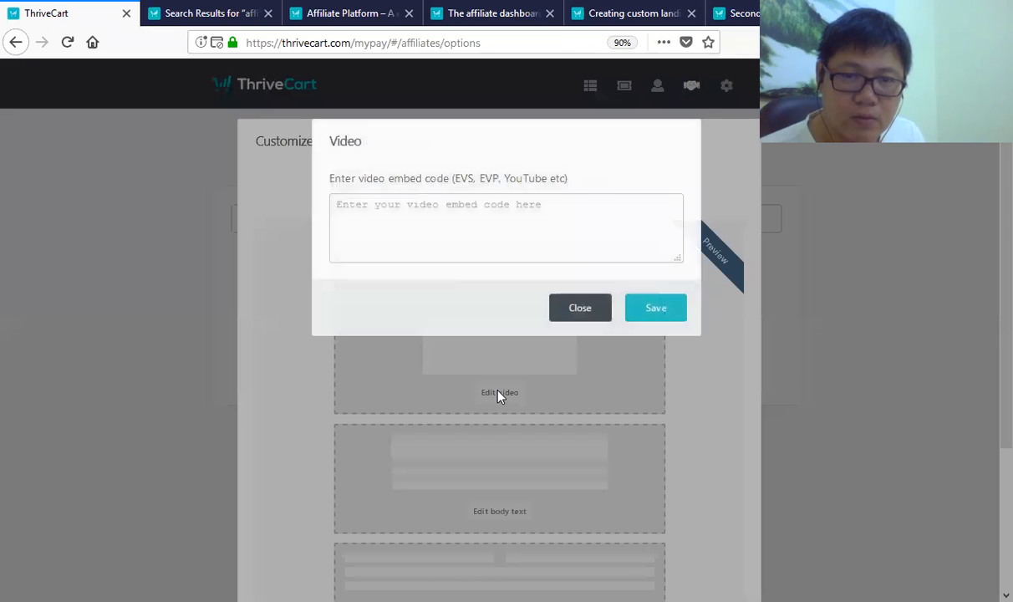
pyautogui.click(580, 309)
pyautogui.scroll(-2, 527, 401)
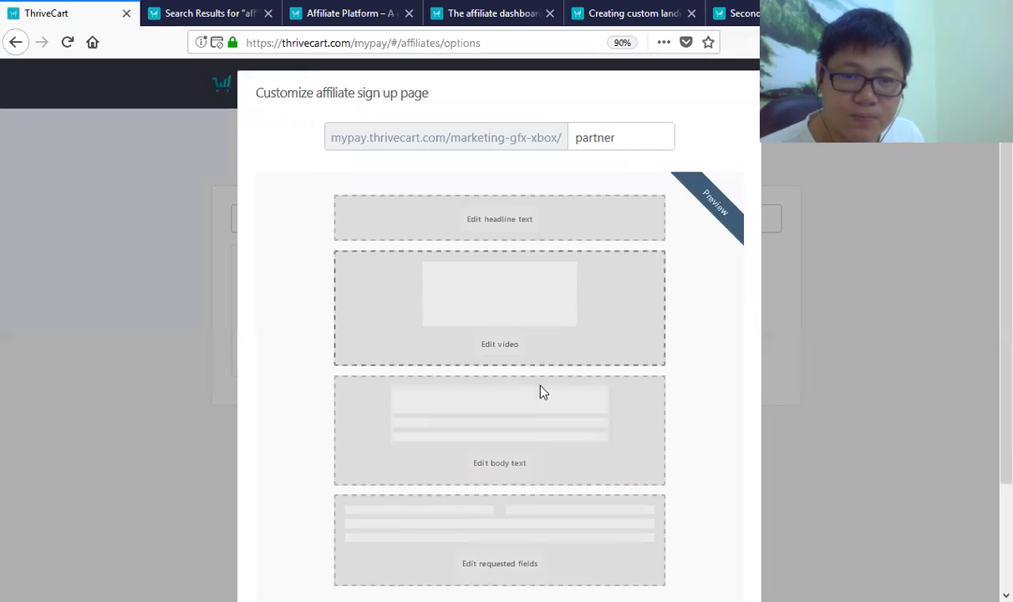
pyautogui.click(516, 432)
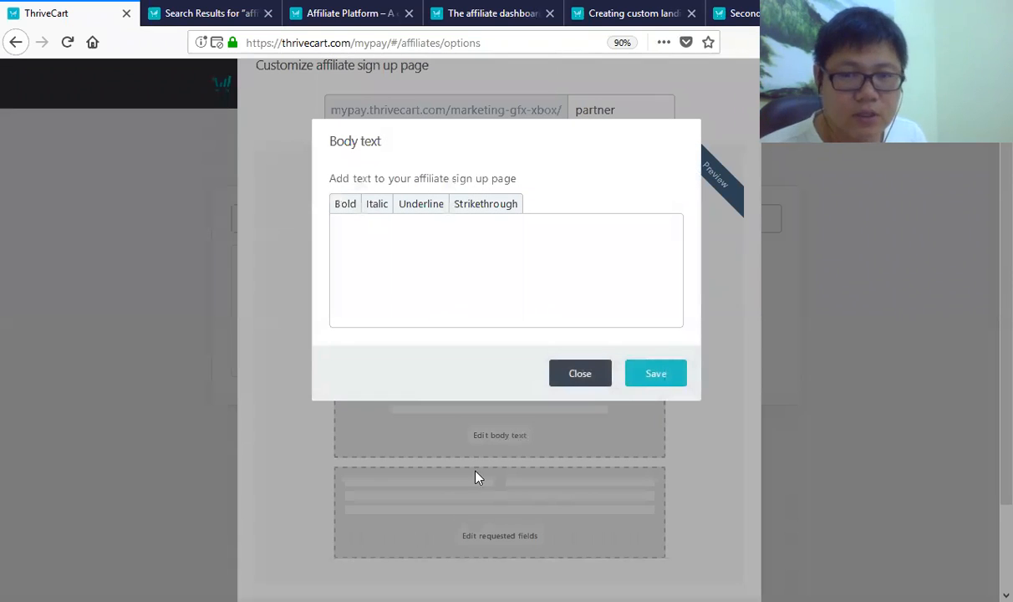
pyautogui.click(577, 377)
# - Review the fields affiliates must provide at sign-up, including the choices for collecting the affiliate's address
pyautogui.click(513, 543)
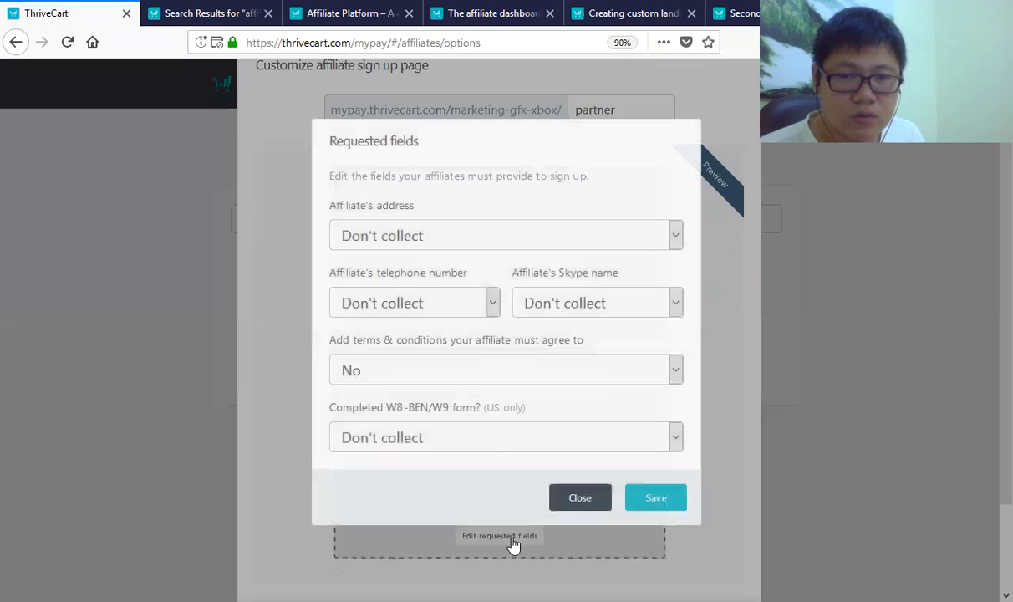
pyautogui.click(510, 243)
pyautogui.click(510, 244)
pyautogui.click(513, 245)
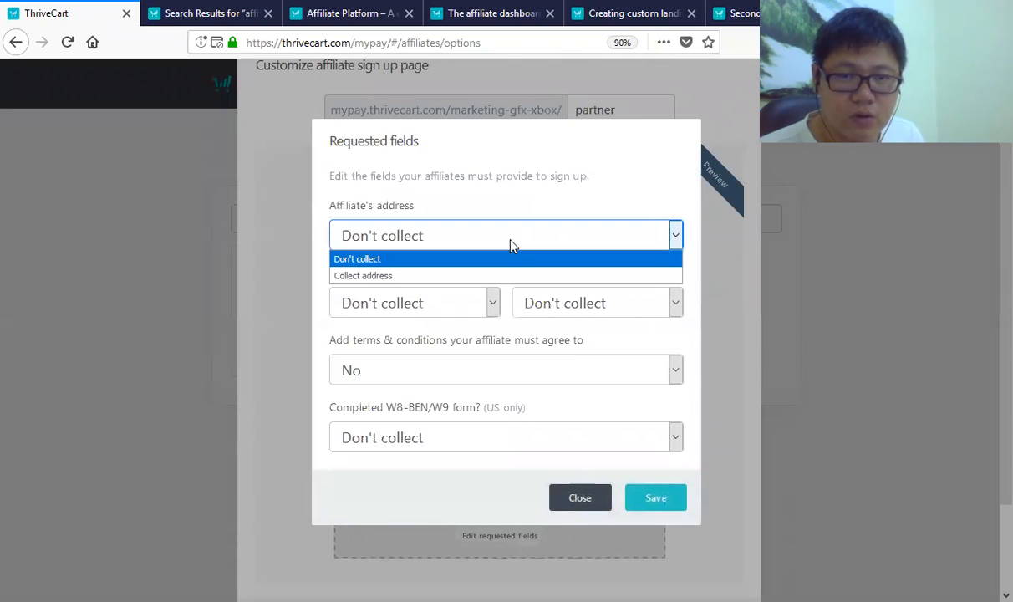
pyautogui.click(512, 244)
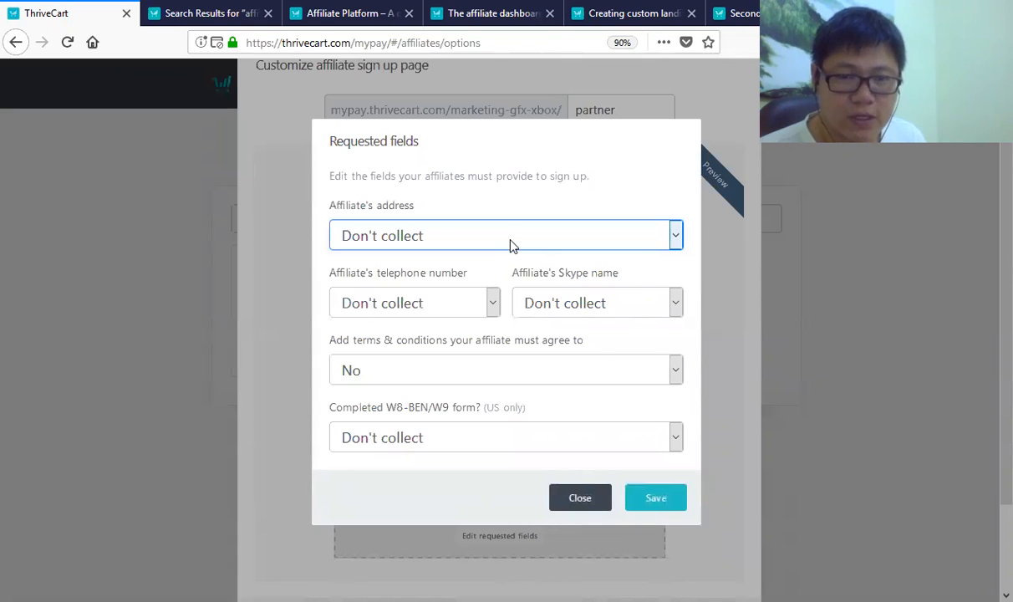
pyautogui.click(578, 498)
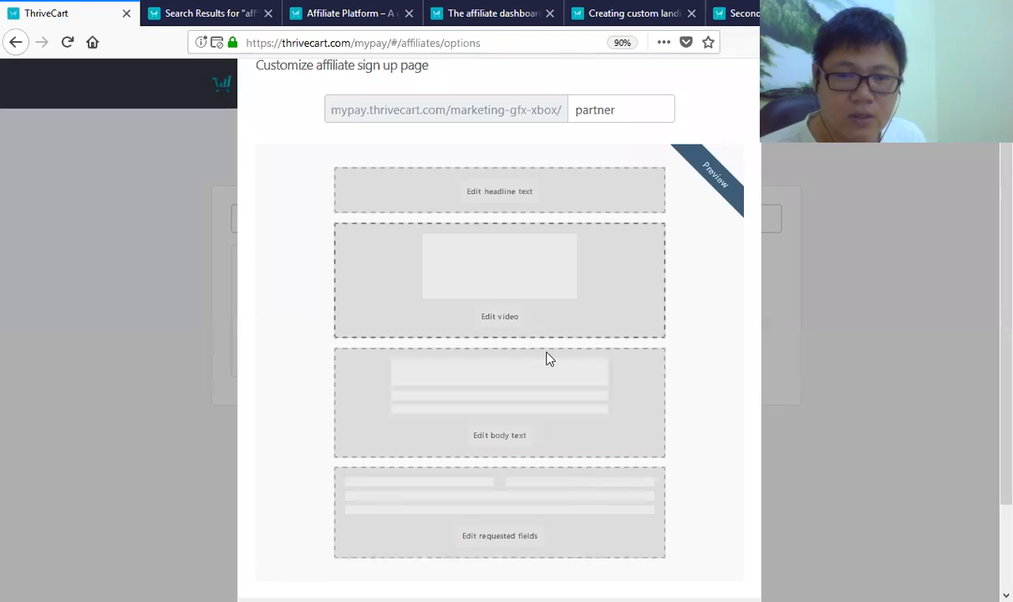
# - Look over the affiliate sign-up page's URL and layout sections, and save the sign-up page
pyautogui.scroll(-2, 556, 418)
pyautogui.scroll(4, 598, 292)
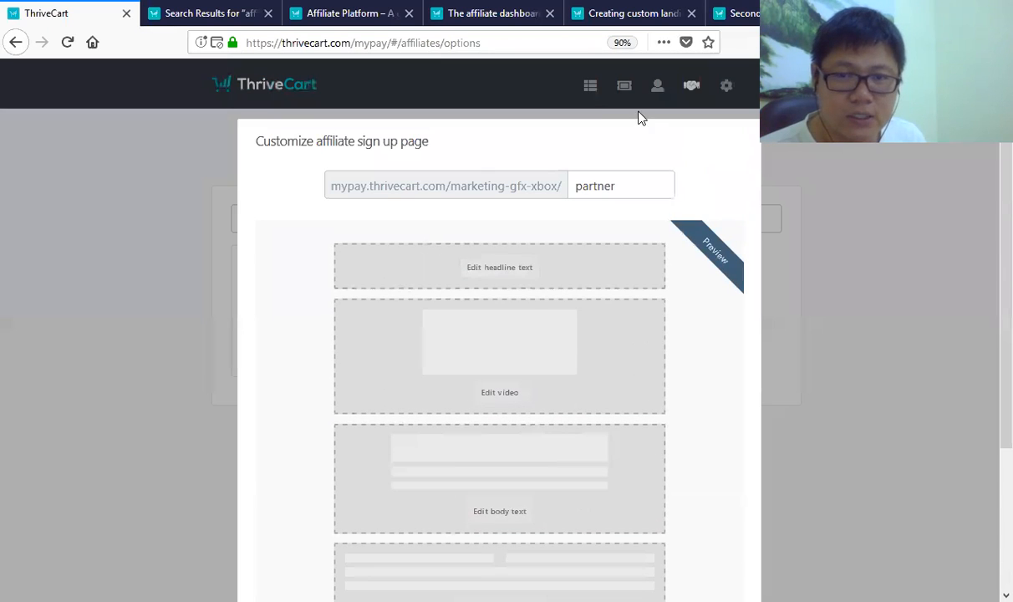
pyautogui.scroll(-3, 624, 283)
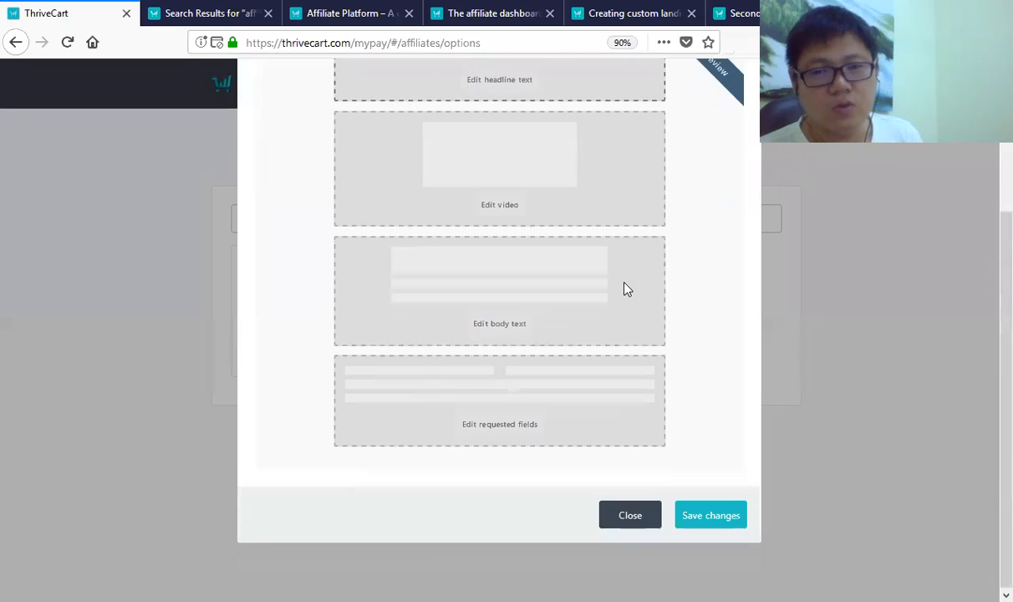
pyautogui.scroll(3, 627, 289)
pyautogui.scroll(1, 625, 293)
pyautogui.scroll(-1, 602, 293)
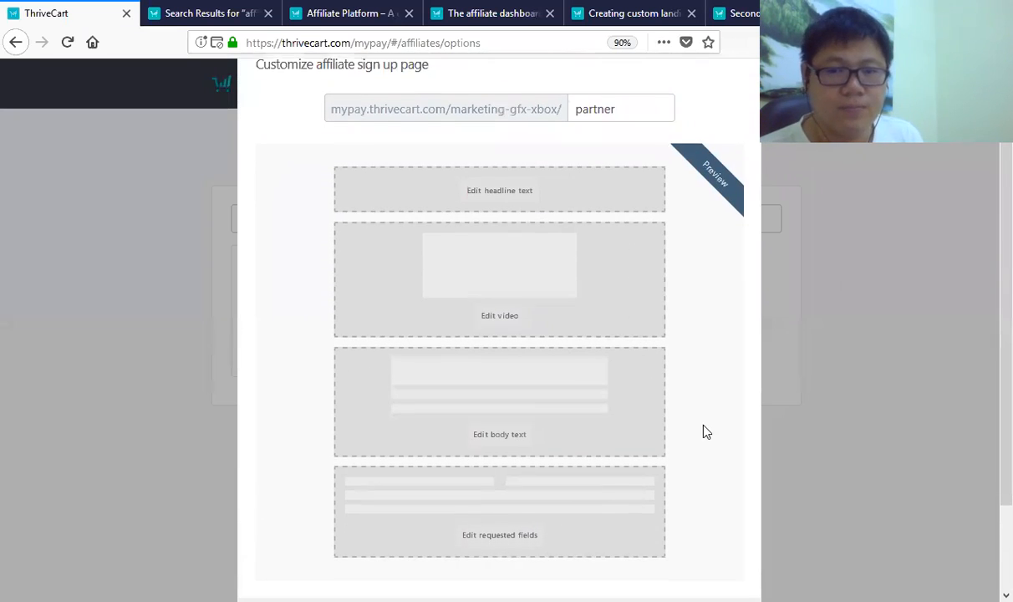
pyautogui.scroll(-2, 705, 430)
pyautogui.click(714, 549)
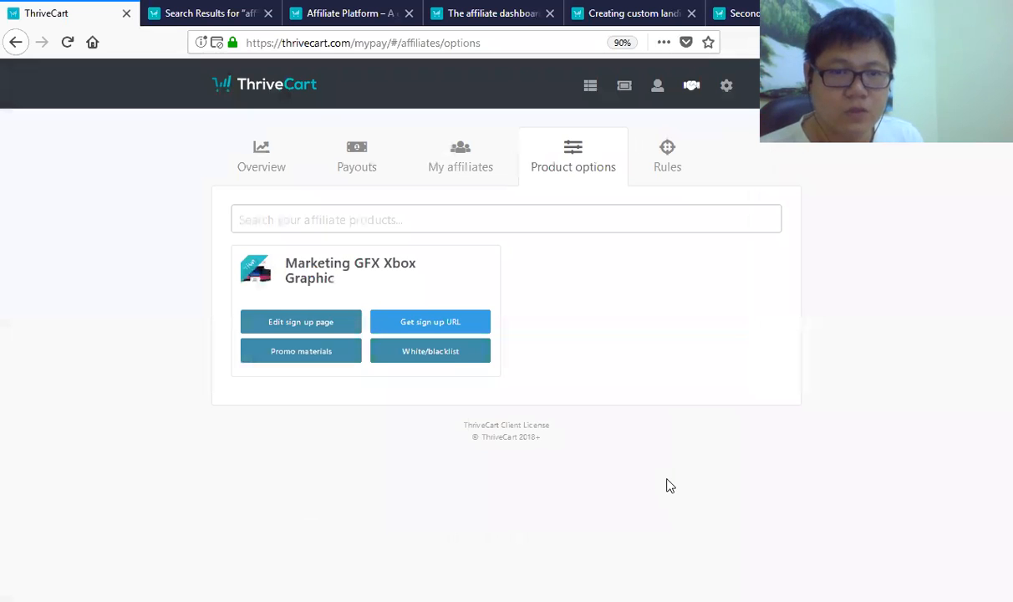
# - View the affiliate sign-up URL for Marketing GFX Xbox Graphic and review its banner, video and HTML promotional resources
pyautogui.click(465, 325)
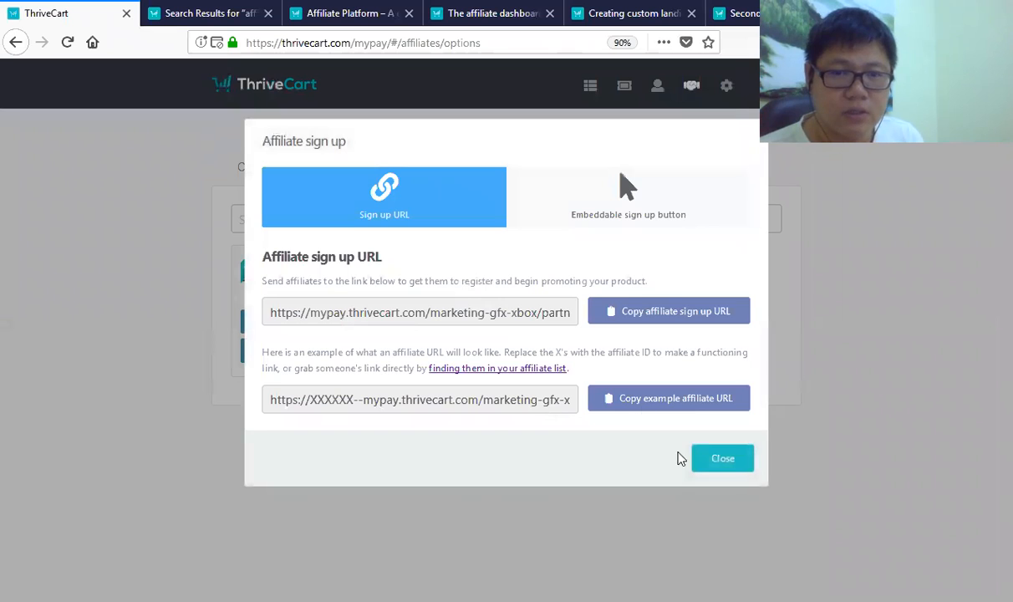
pyautogui.click(735, 464)
pyautogui.click(325, 357)
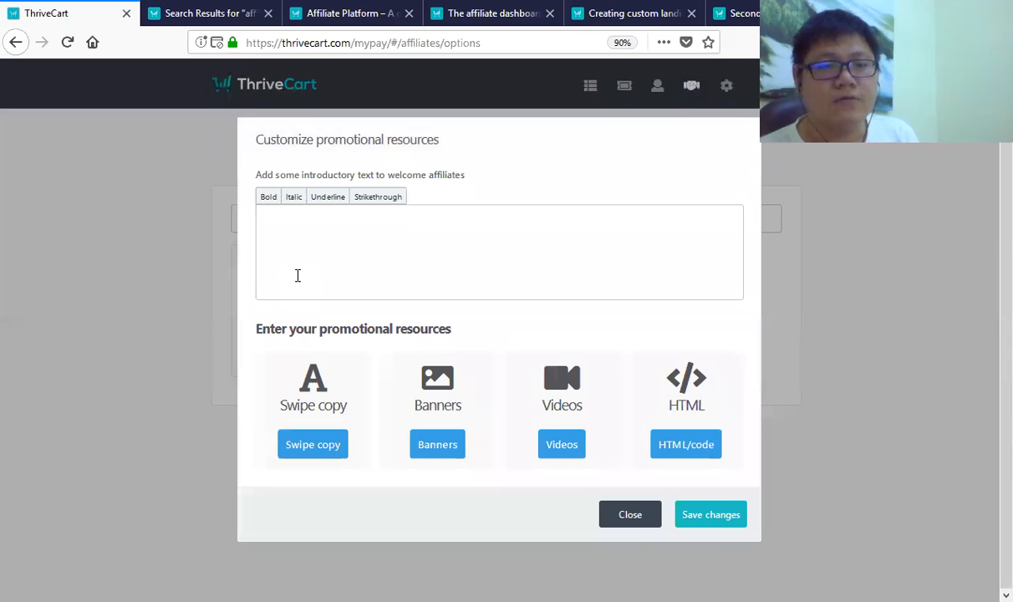
pyautogui.click(447, 442)
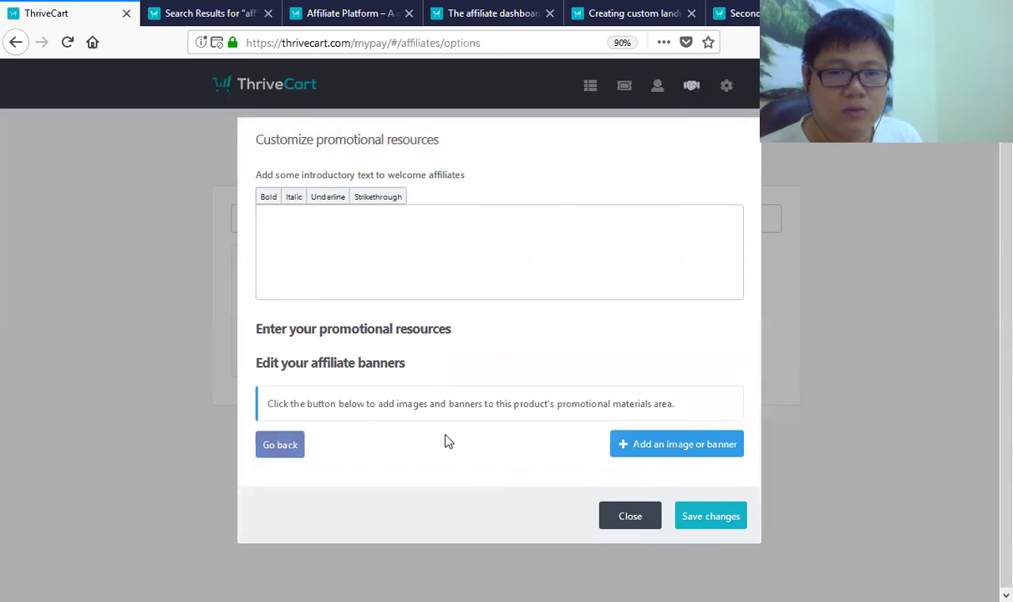
pyautogui.click(285, 451)
pyautogui.click(549, 453)
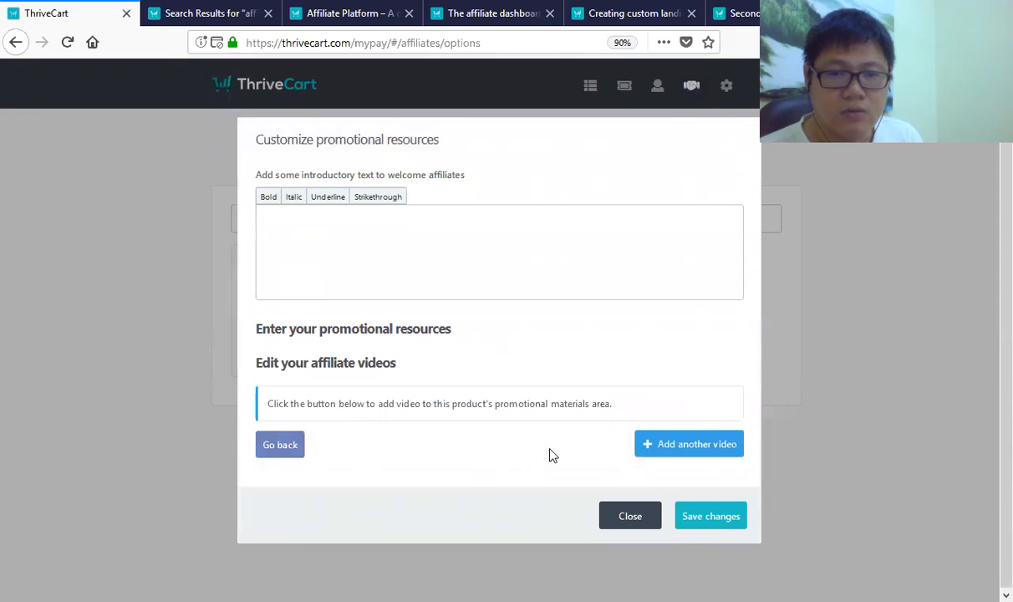
pyautogui.click(280, 451)
pyautogui.click(687, 449)
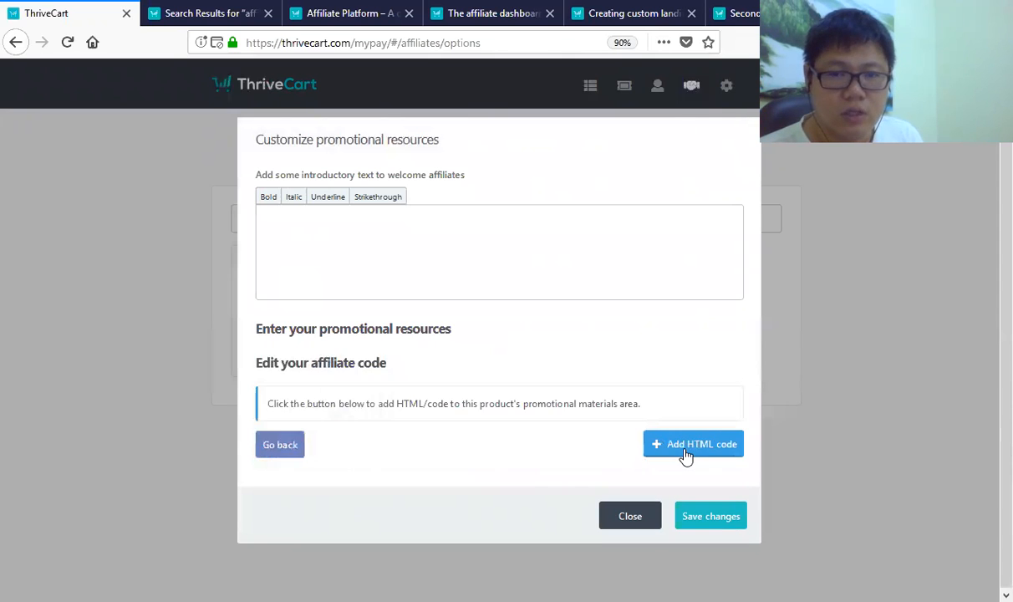
pyautogui.click(277, 445)
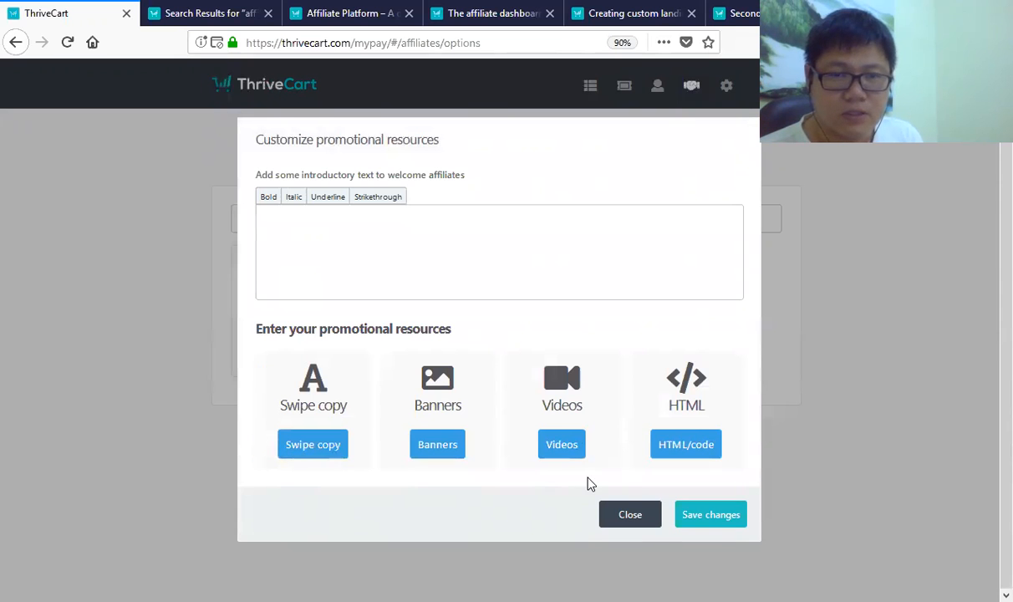
pyautogui.click(634, 517)
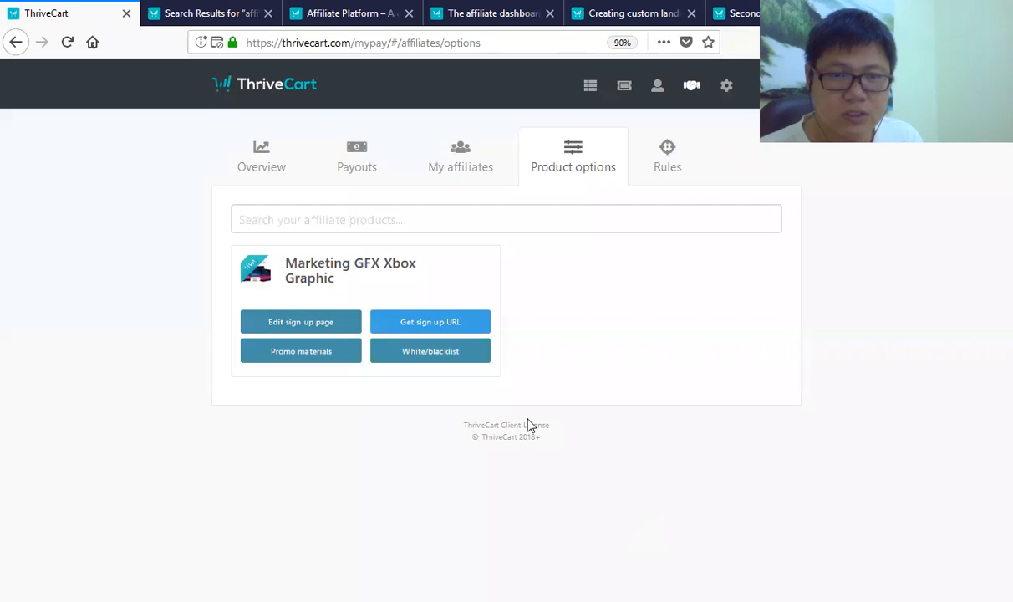
# - Review the product's affiliate whitelist and blacklist, including the form for blacklisting an affiliate, and leave without adding anyone
pyautogui.click(456, 358)
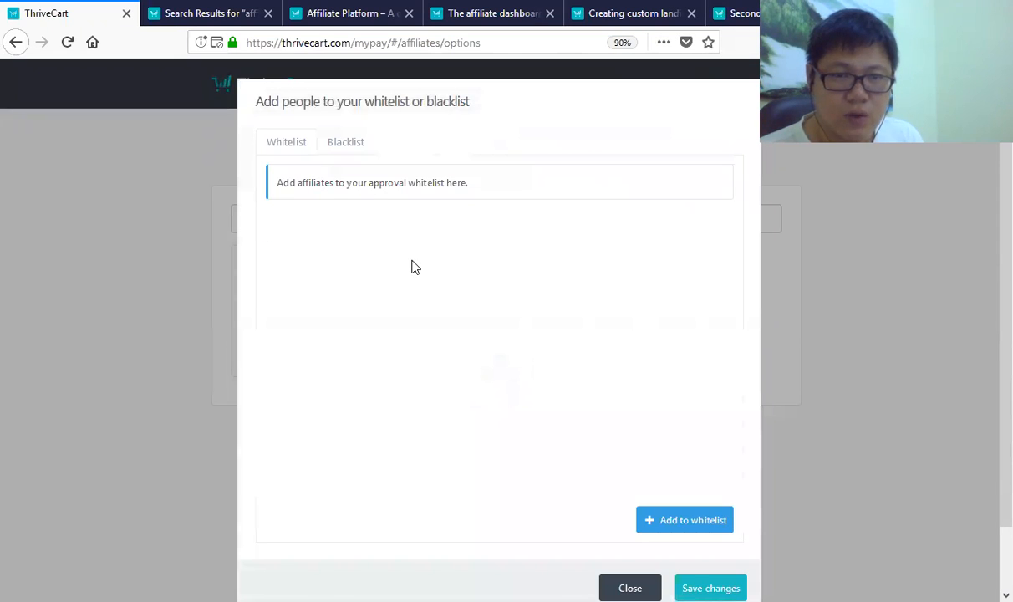
pyautogui.click(338, 142)
pyautogui.click(282, 145)
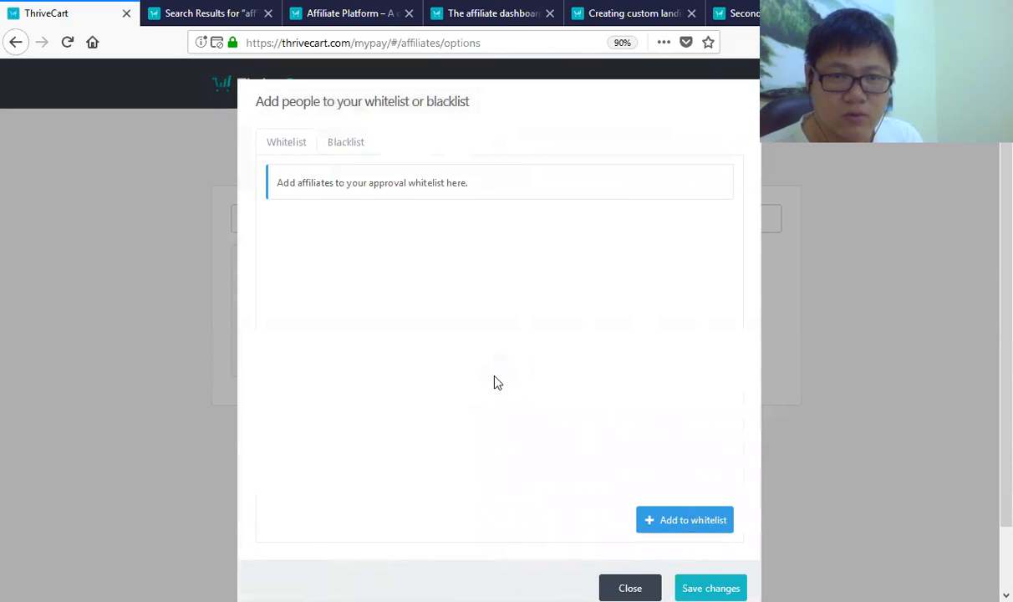
pyautogui.click(349, 149)
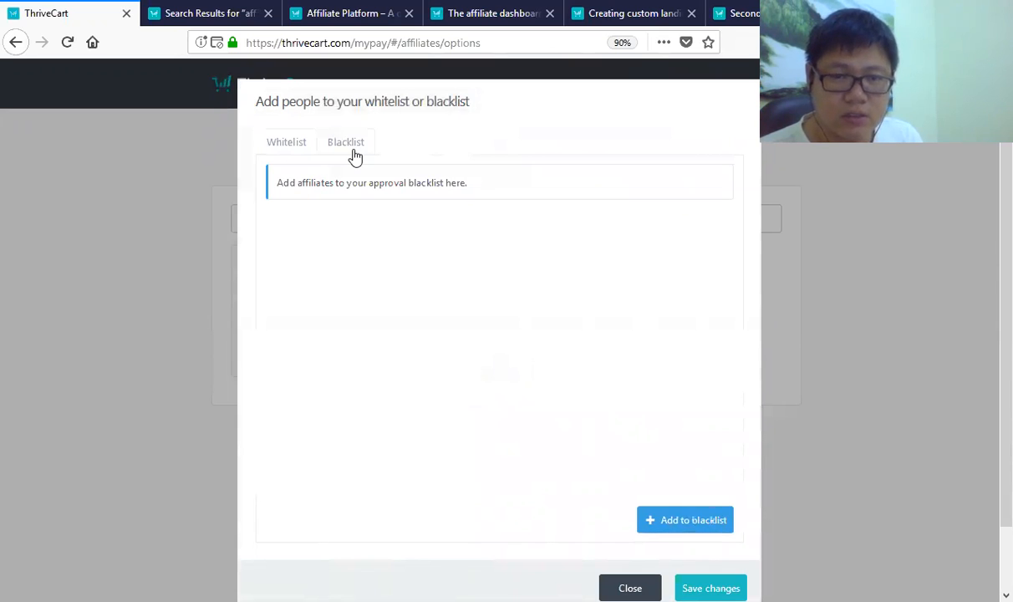
pyautogui.click(664, 524)
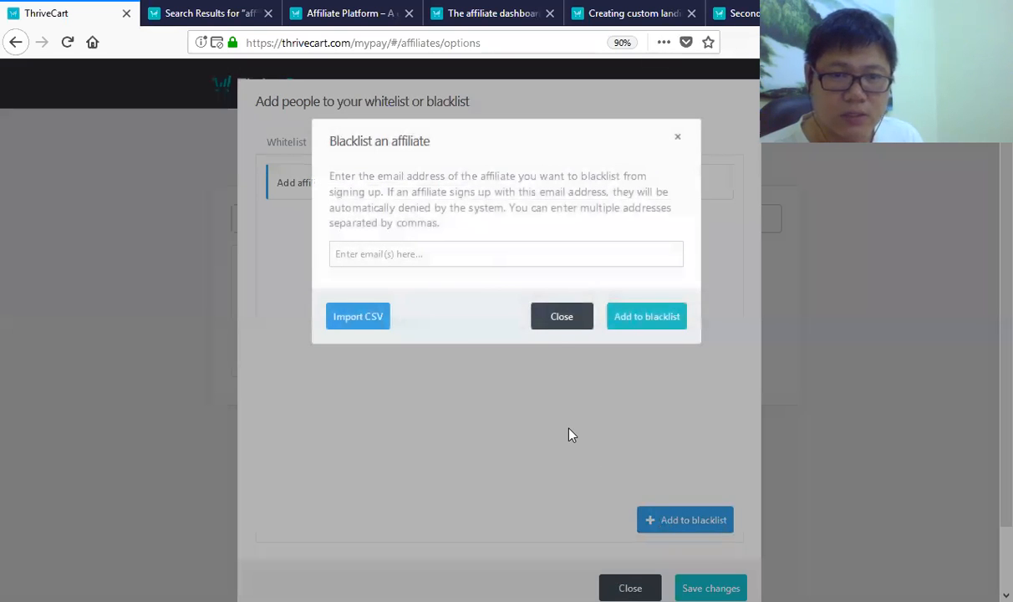
pyautogui.click(561, 317)
pyautogui.click(630, 588)
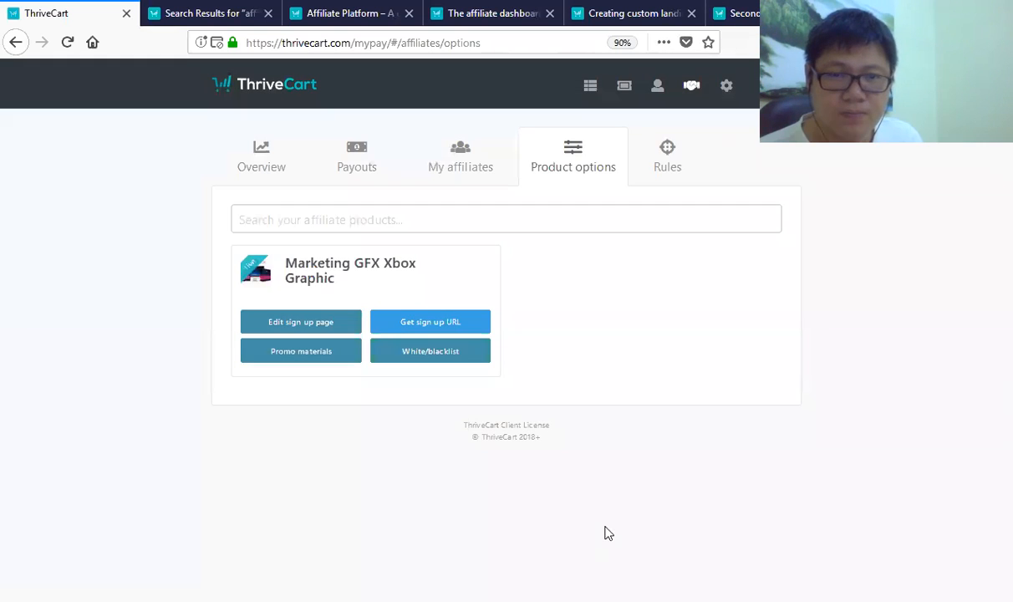
# - Start an affiliate behavior rule for sign-ups and look through its product, action and integration choices
pyautogui.click(657, 163)
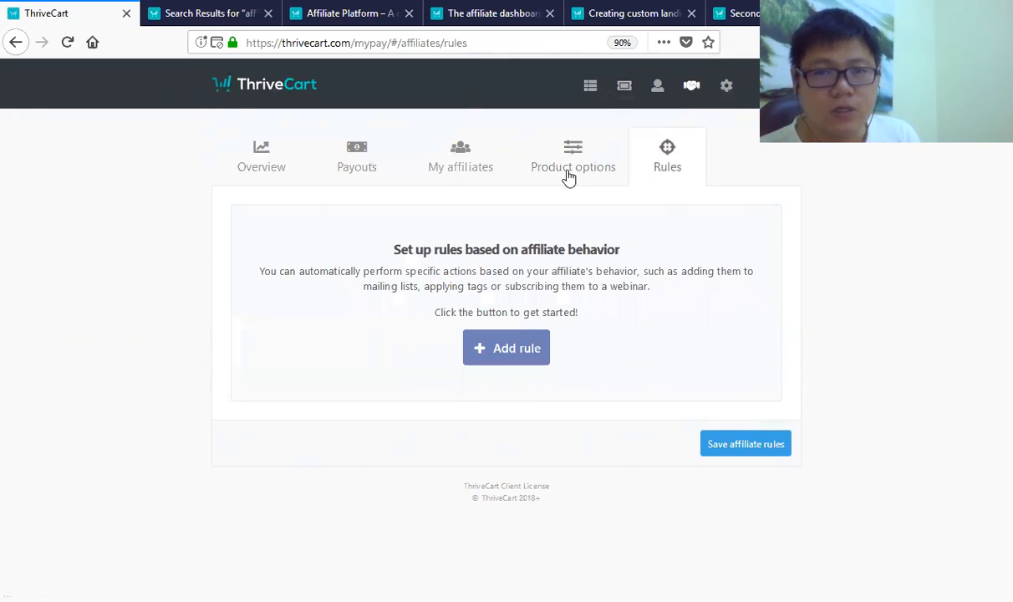
pyautogui.click(520, 353)
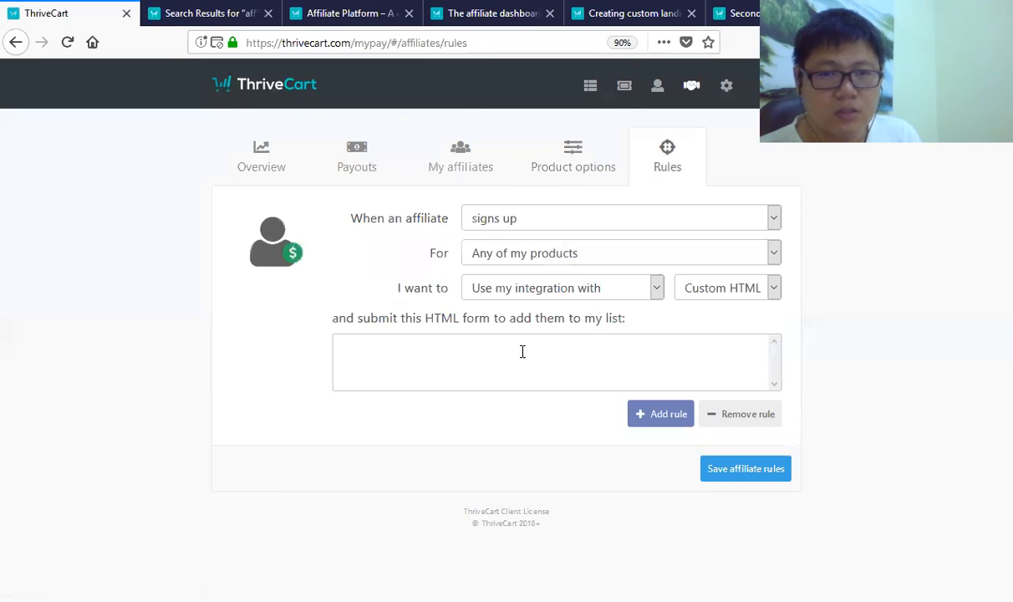
pyautogui.click(728, 253)
pyautogui.click(728, 253)
pyautogui.click(632, 289)
pyautogui.click(632, 289)
pyautogui.click(712, 292)
pyautogui.click(712, 292)
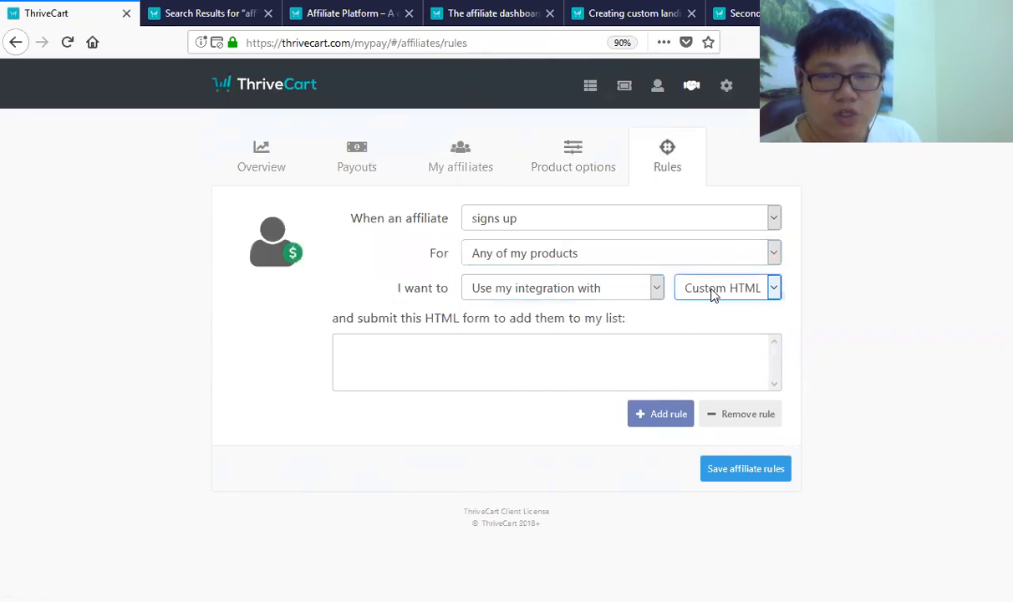
# - Return to the product options, recheck the sign-up page URL for Marketing GFX Xbox Graphic, and close the page settings
pyautogui.click(589, 179)
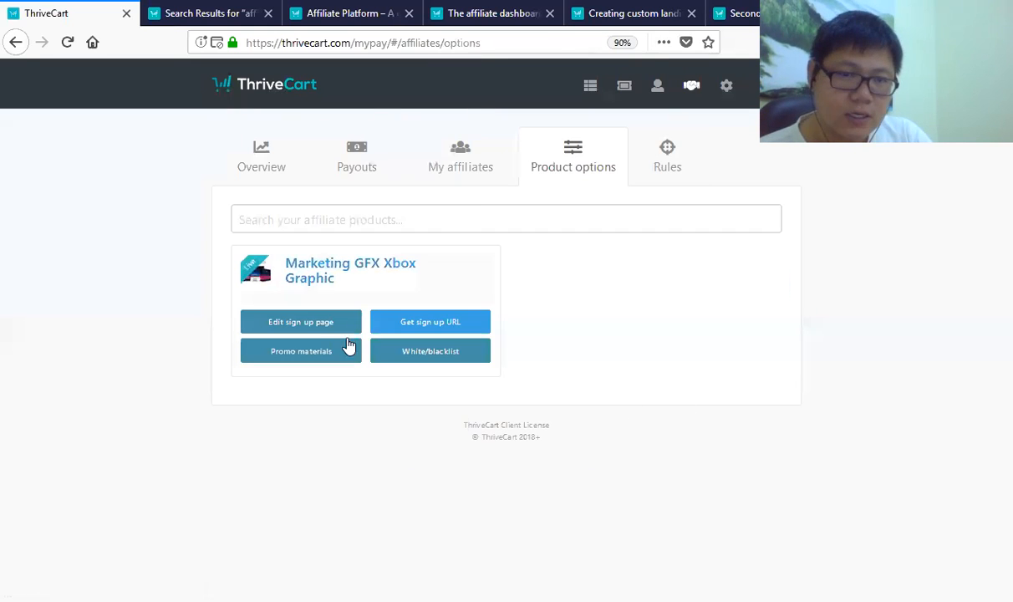
pyautogui.click(338, 331)
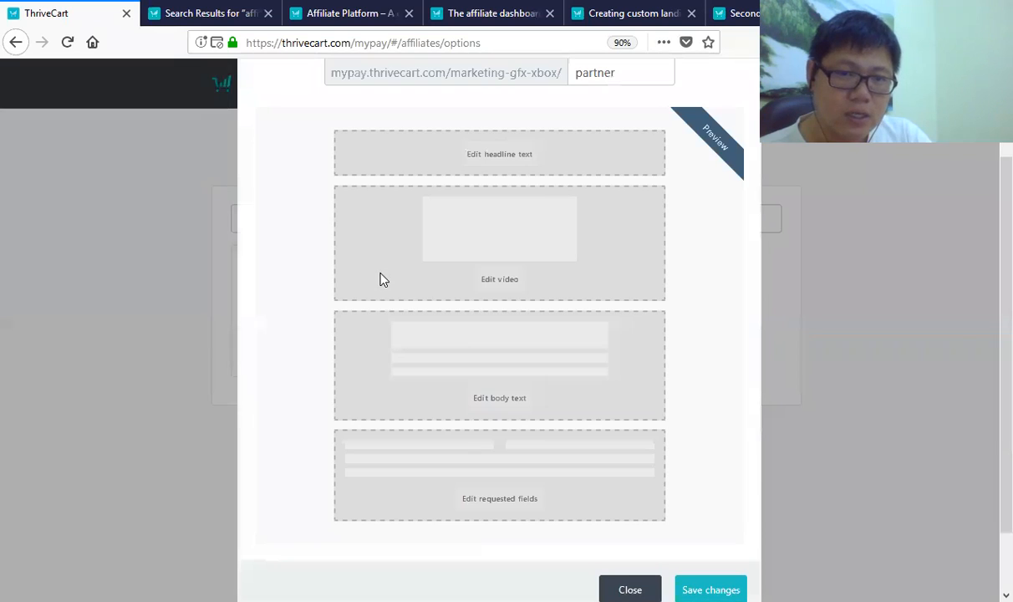
pyautogui.scroll(3, 565, 205)
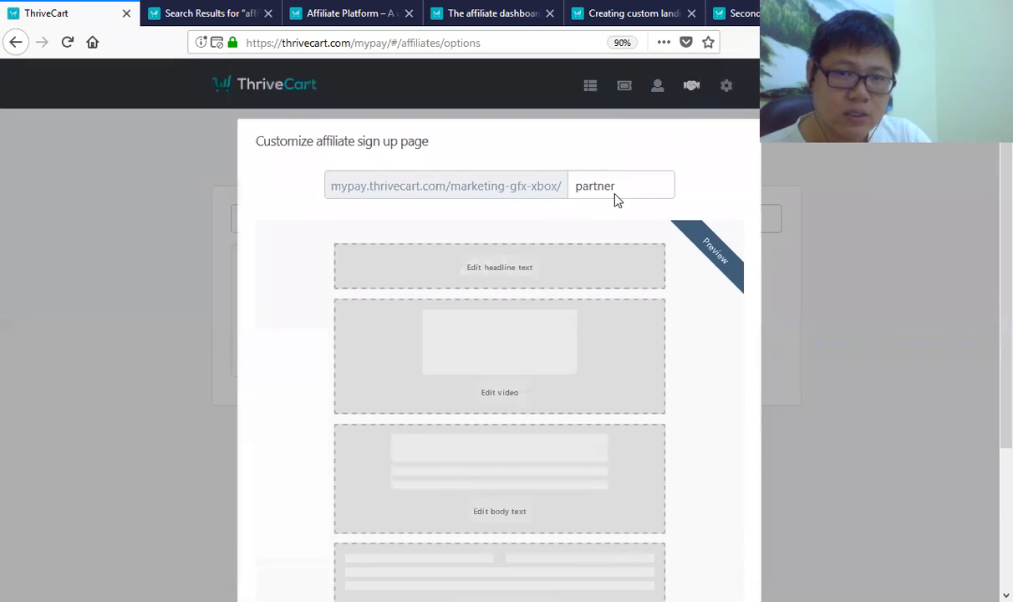
pyautogui.scroll(-5, 687, 373)
pyautogui.click(634, 515)
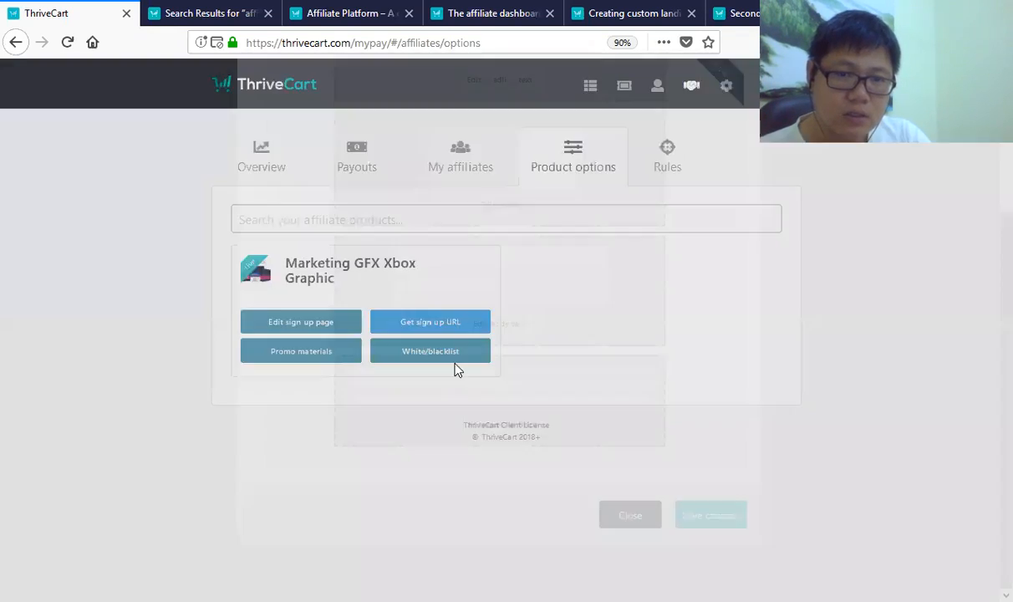
# - Copy the affiliate sign-up URL for Marketing GFX Xbox Graphic, check the example affiliate URL, and close the dialog
pyautogui.click(464, 327)
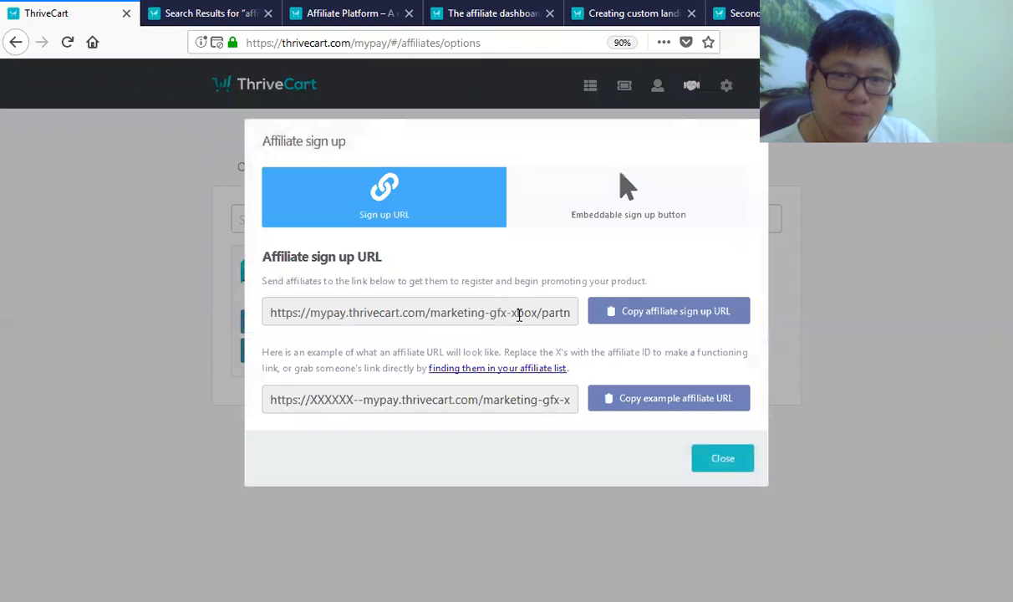
pyautogui.click(519, 314)
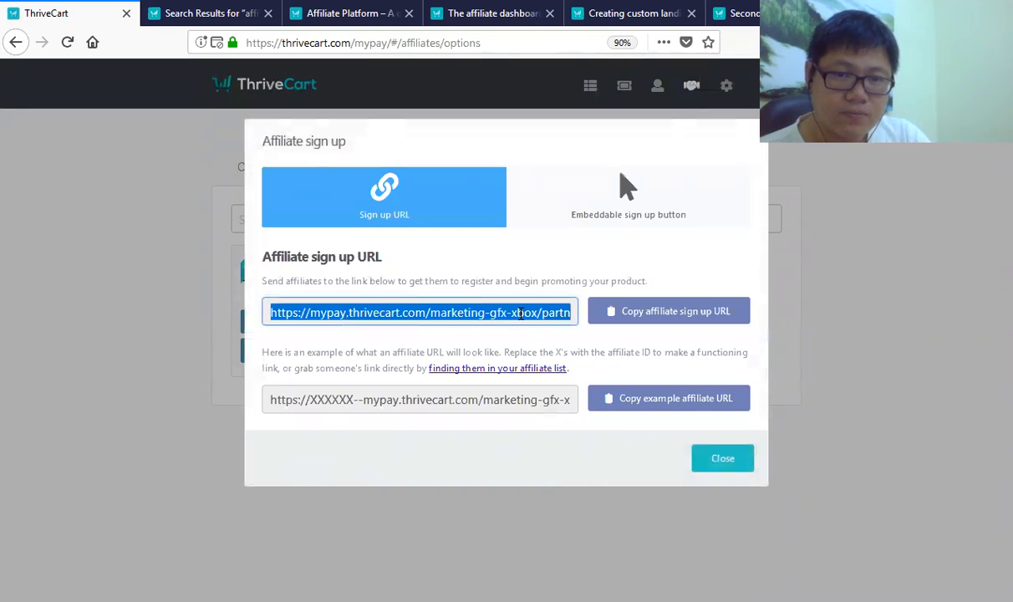
pyautogui.rightClick(521, 313)
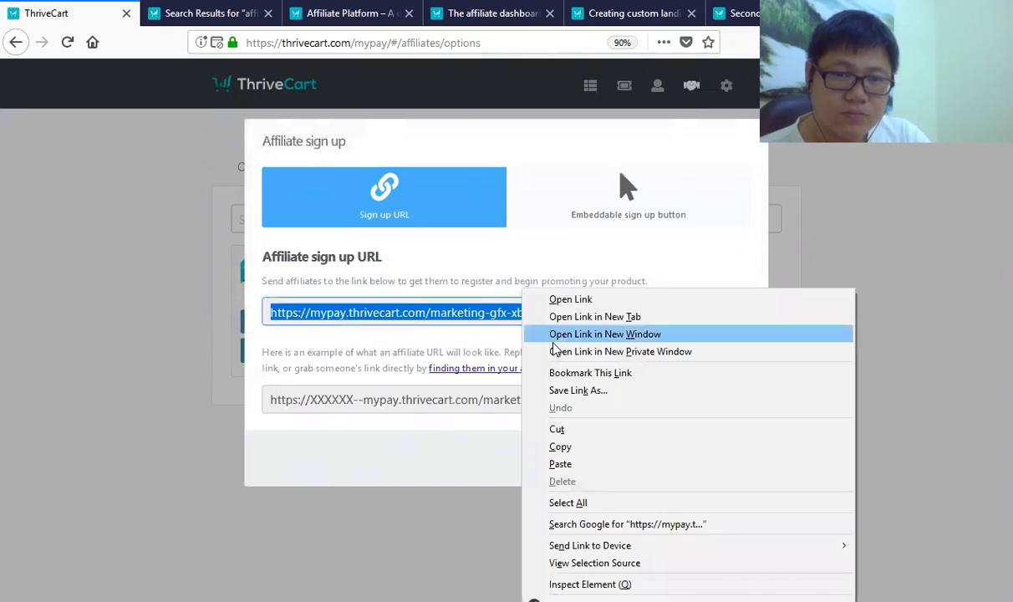
pyautogui.click(583, 449)
pyautogui.moveTo(523, 403); pyautogui.dragTo(502, 454)
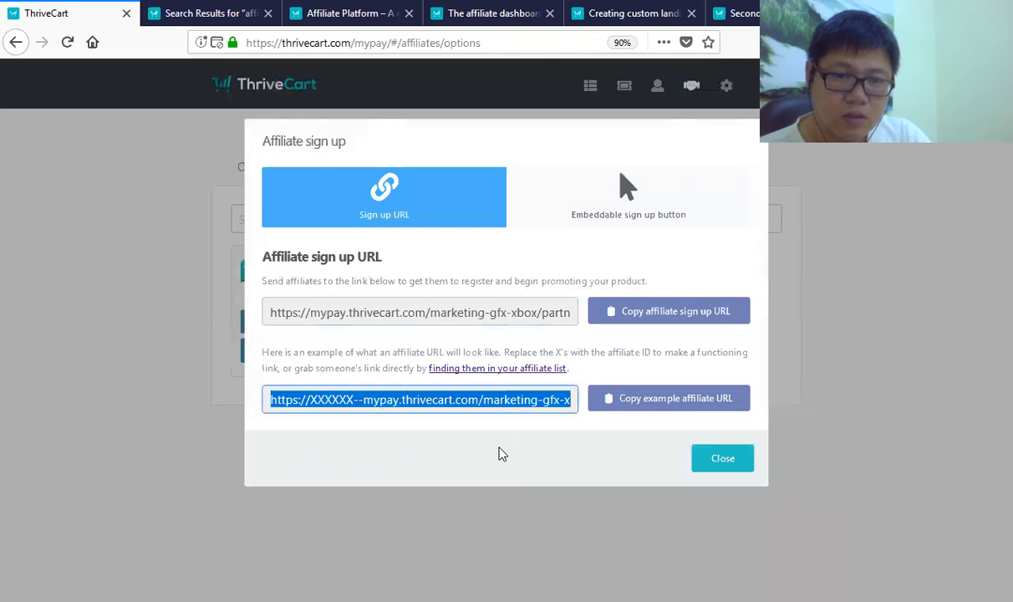
pyautogui.click(499, 452)
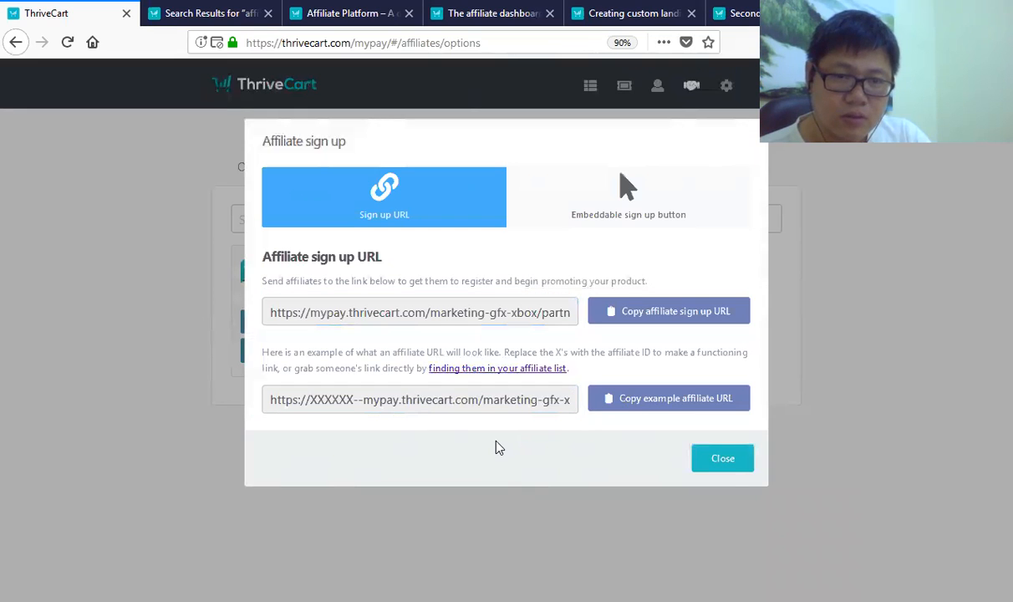
pyautogui.click(723, 458)
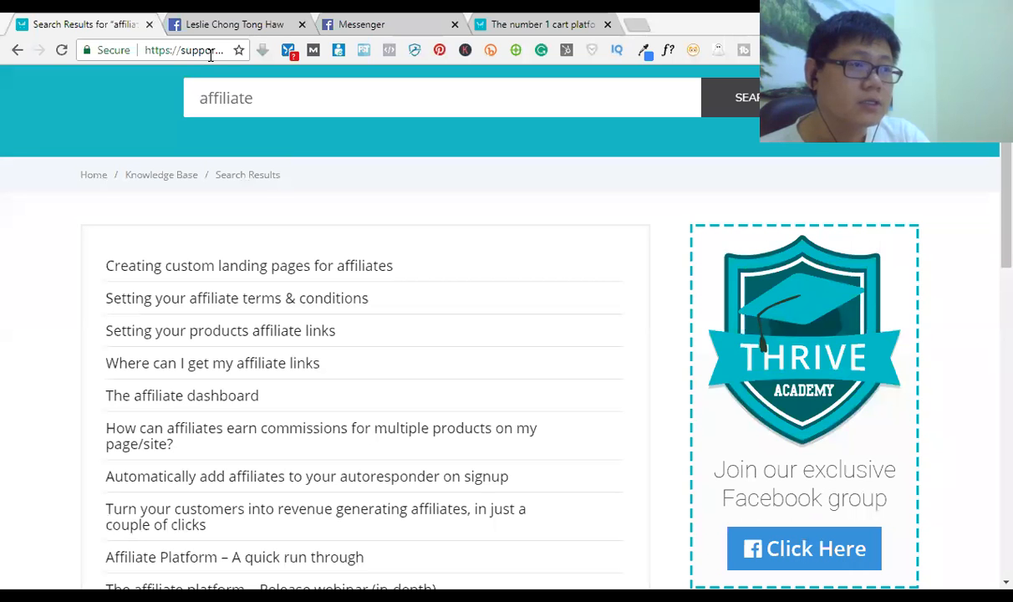
# - Switch to Chrome and open the copied affiliate sign-up URL in a new tab to view the registration page
pyautogui.click(208, 49)
pyautogui.click(635, 26)
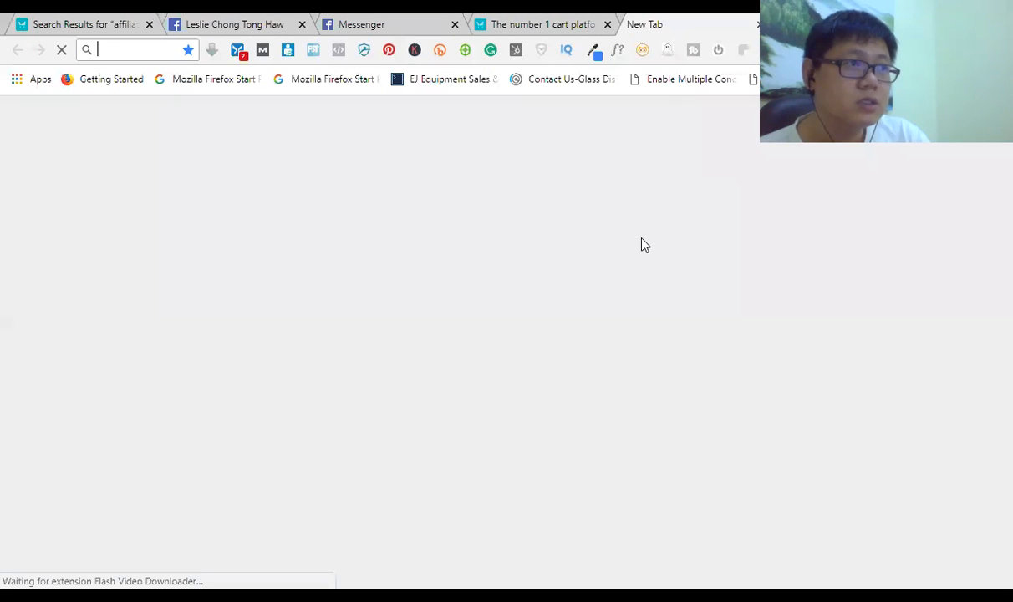
pyautogui.hotkey('ctrl', 'v')
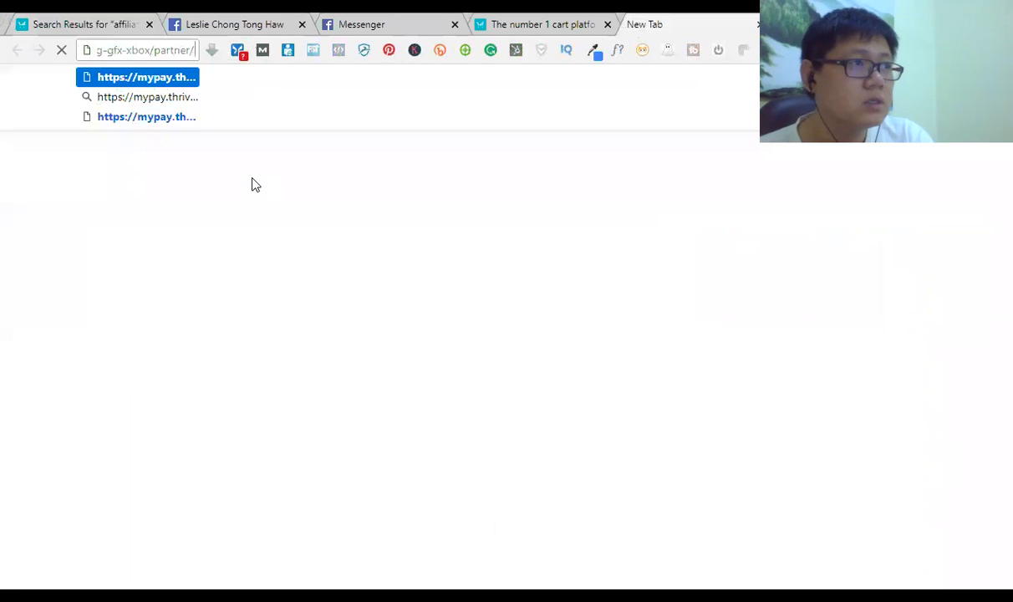
pyautogui.press('Return')
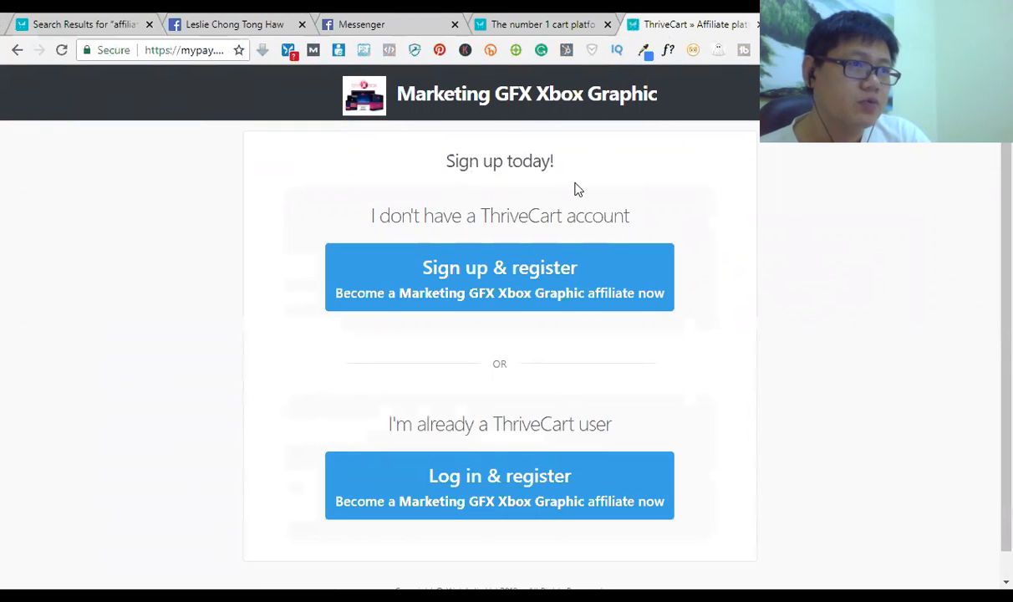
pyautogui.scroll(-1, 464, 326)
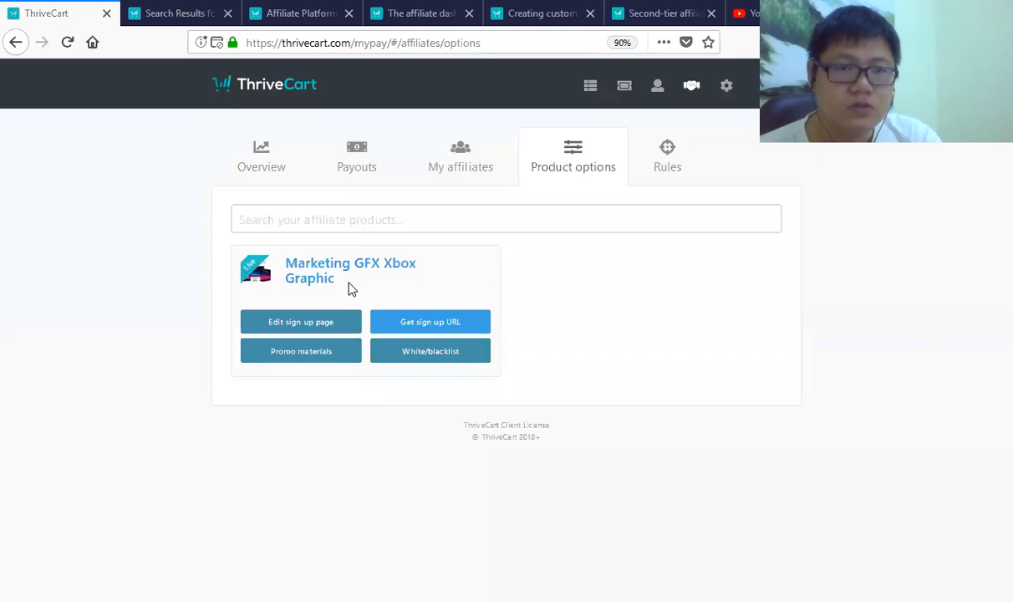
# - Open the sign-up page editor for Marketing GFX Xbox Graphic and review its headline, video and body text settings without changing them
pyautogui.click(327, 321)
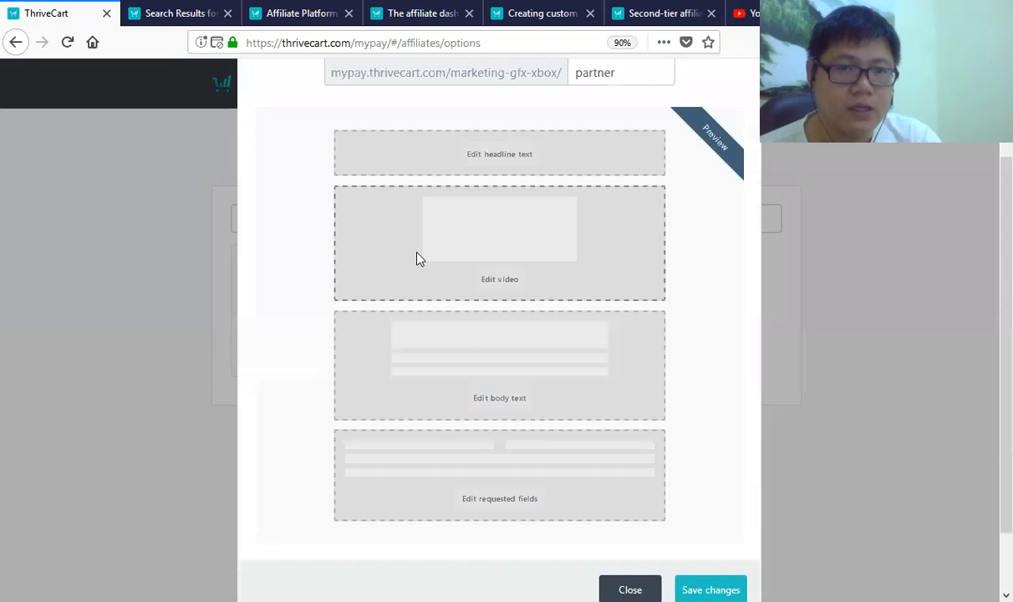
pyautogui.click(493, 159)
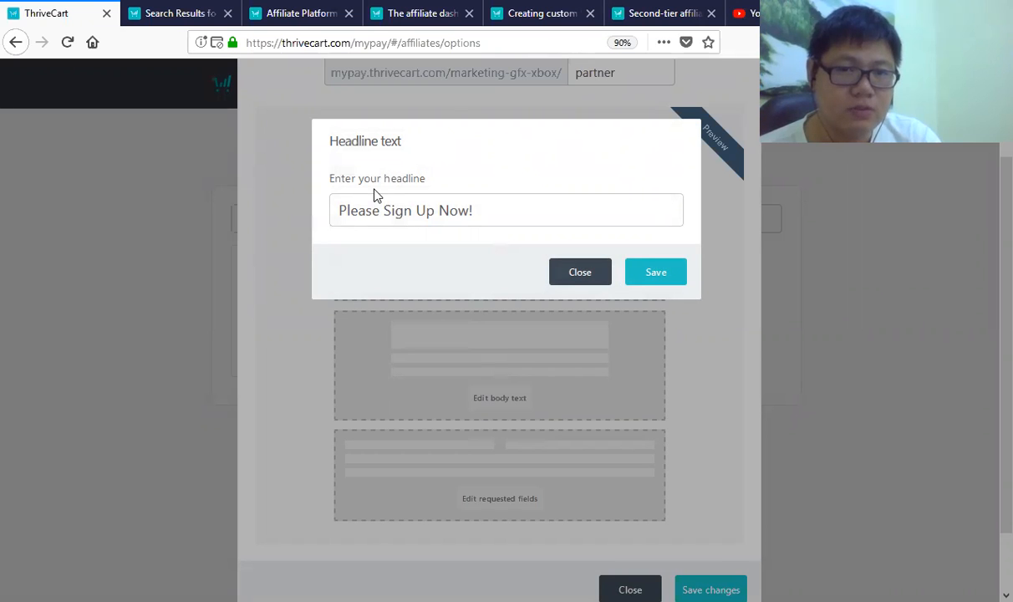
pyautogui.click(586, 279)
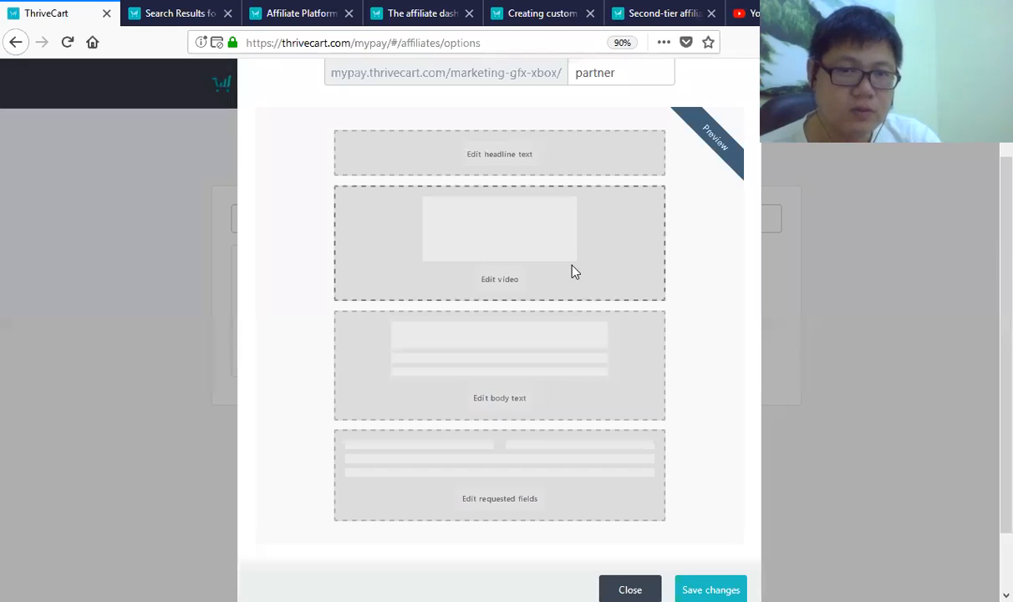
pyautogui.click(510, 278)
pyautogui.click(582, 309)
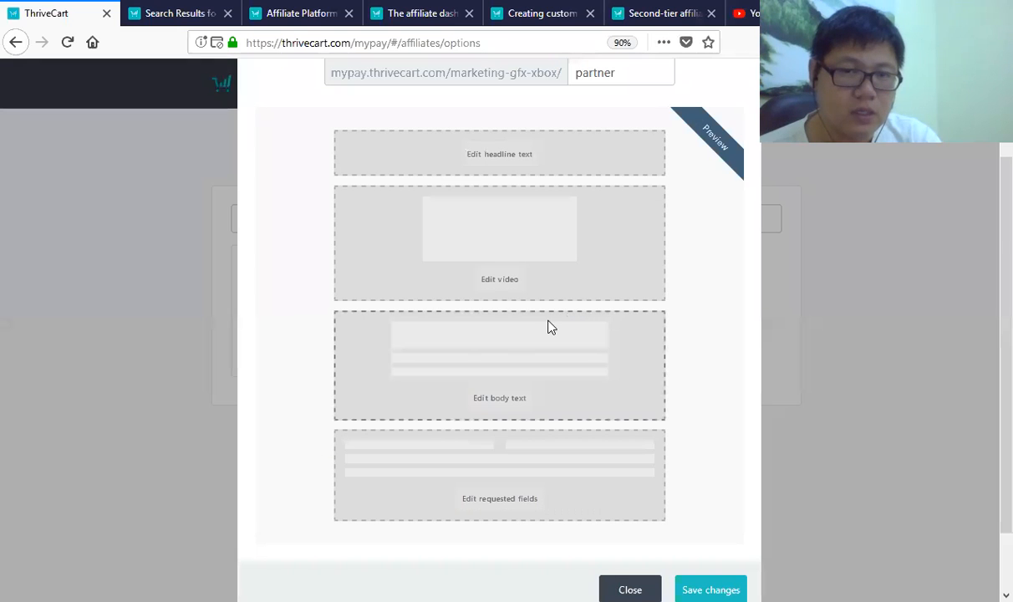
pyautogui.click(525, 399)
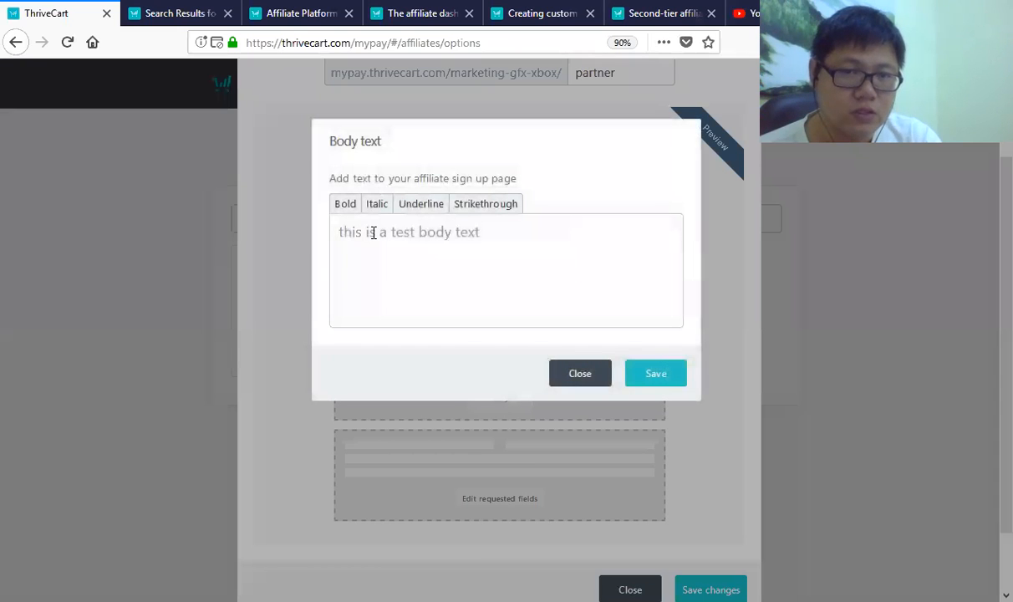
pyautogui.click(578, 377)
# - Append ".....test" to the terms and conditions text in the sign-up page's requested fields and save them
pyautogui.click(530, 505)
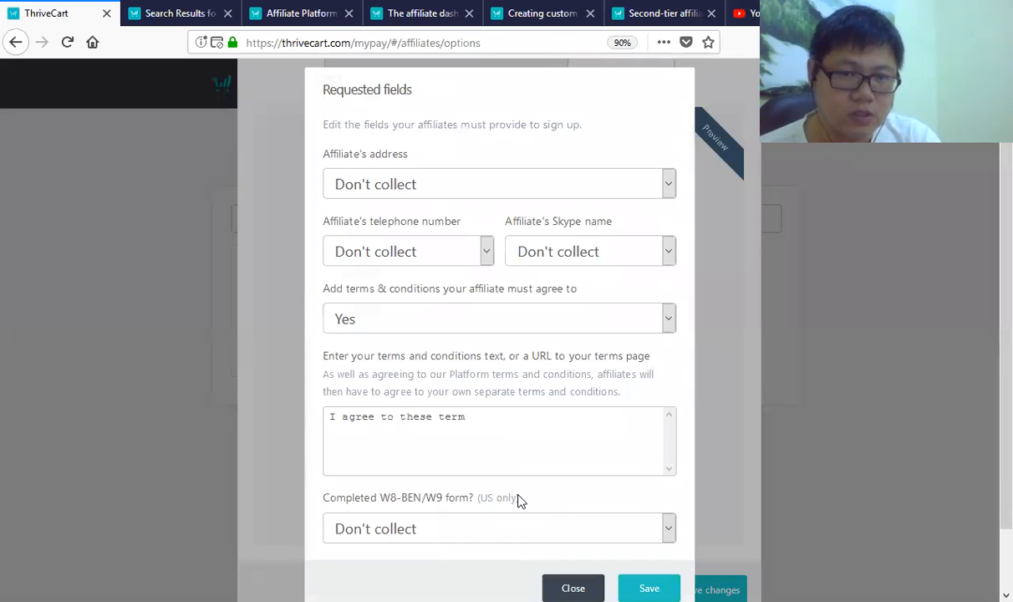
pyautogui.click(493, 421)
pyautogui.write('.....test')
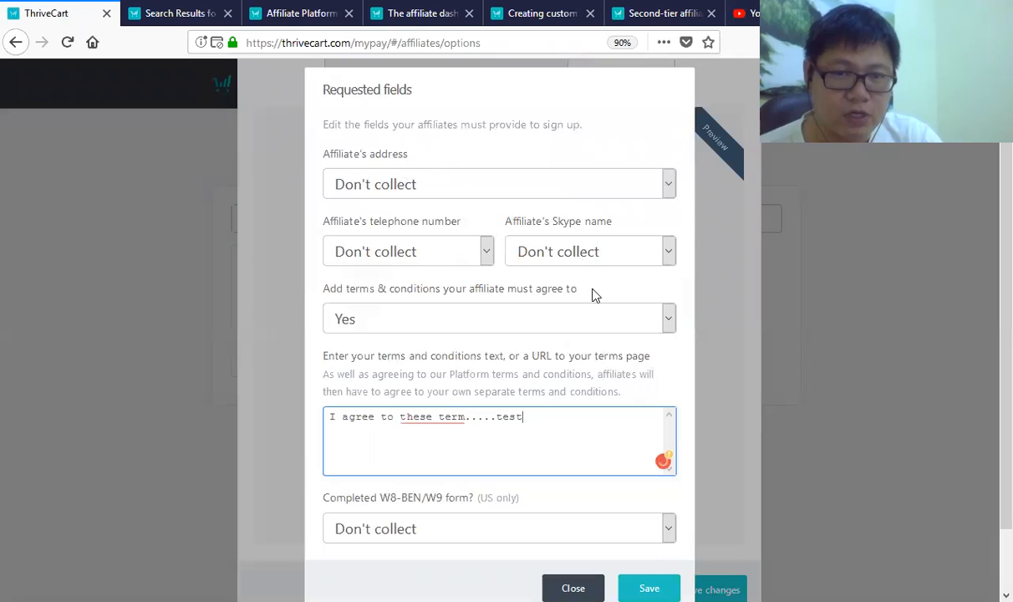
pyautogui.scroll(-2, 535, 434)
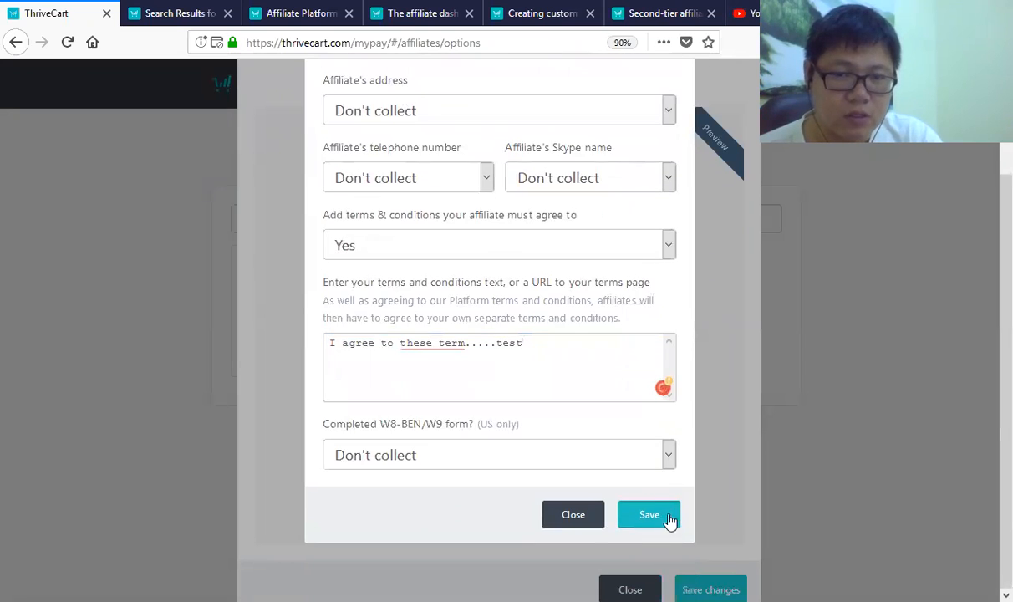
pyautogui.click(669, 522)
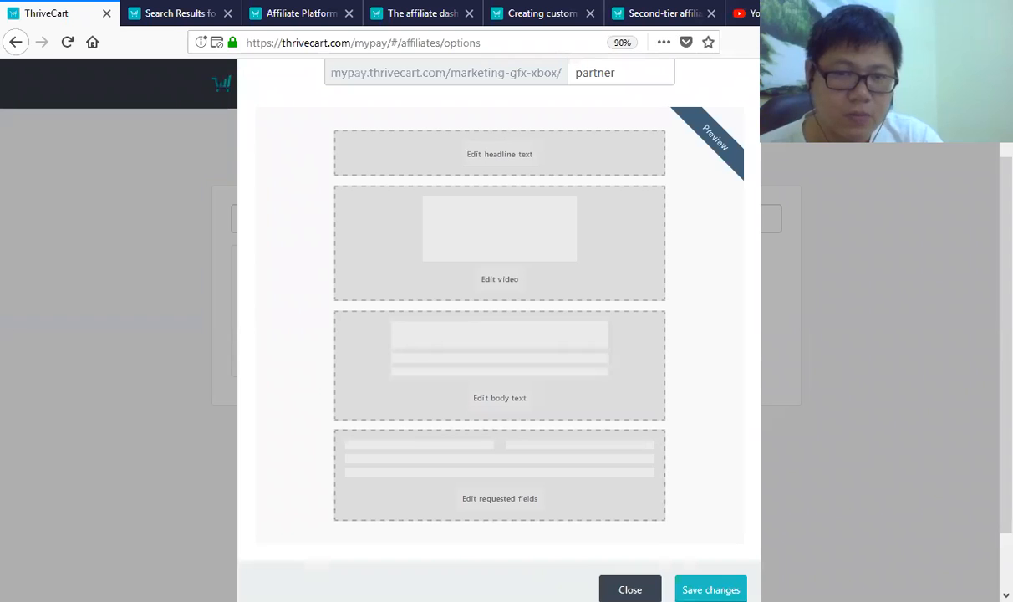
# - Switch to YouTube, open the trending G.E.M. TIK TOK music video, copy the video ID from its address, and pause and mute playback
pyautogui.click(742, 13)
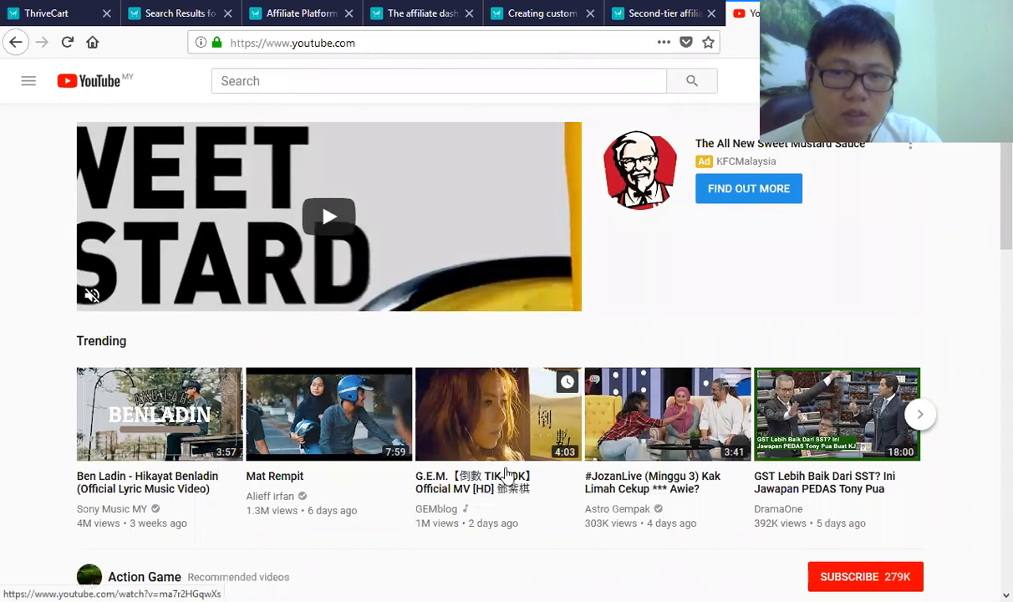
pyautogui.click(468, 466)
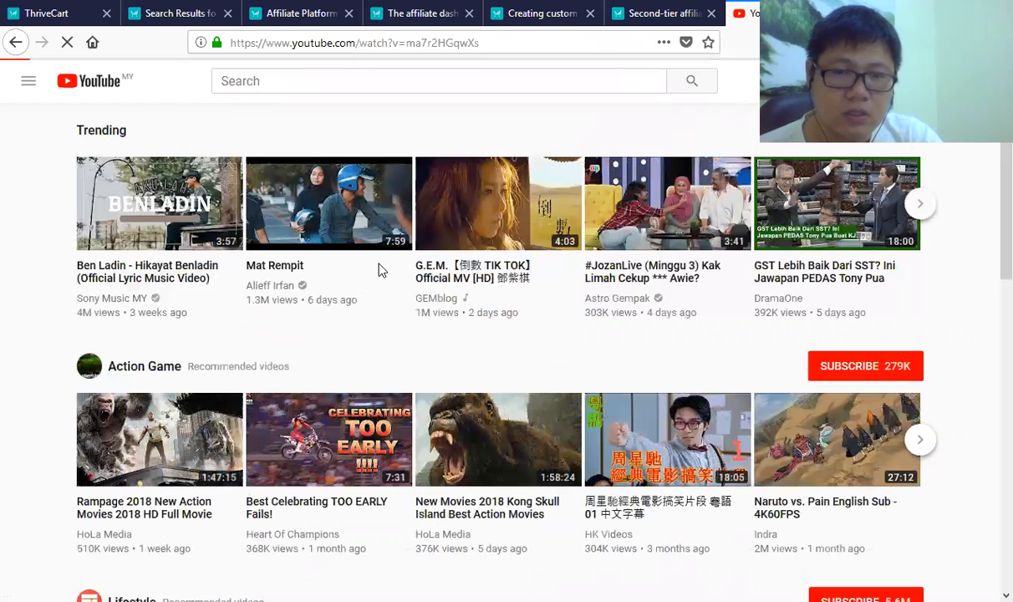
pyautogui.moveTo(481, 43); pyautogui.dragTo(412, 48)
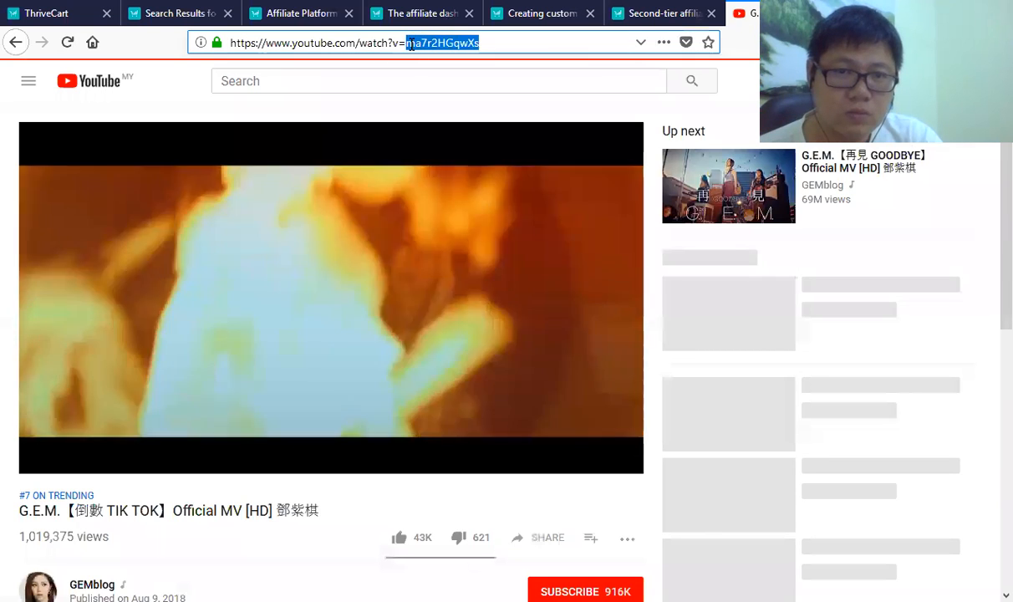
pyautogui.rightClick(411, 47)
pyautogui.click(444, 100)
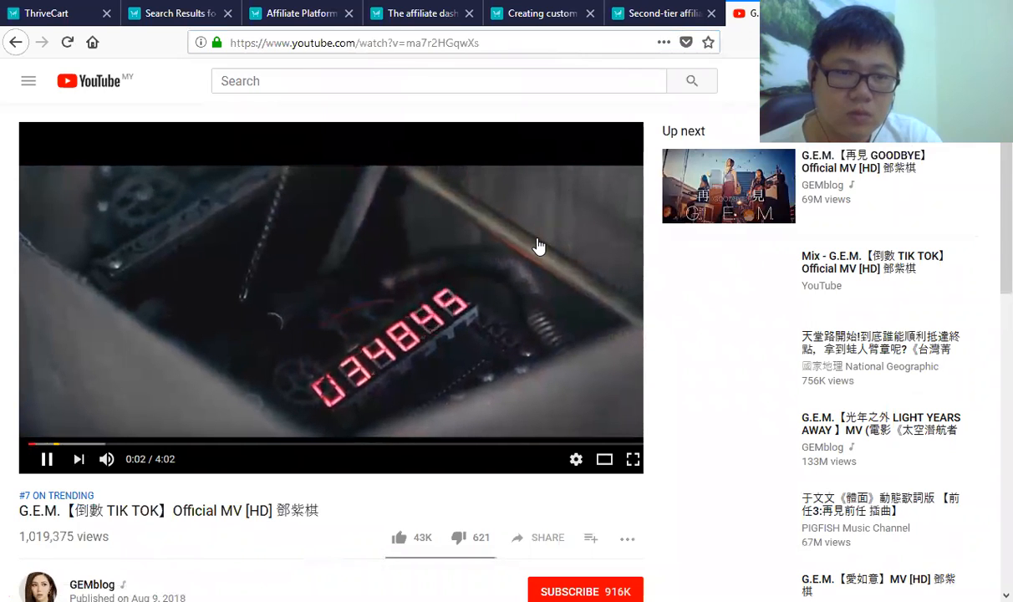
pyautogui.click(539, 246)
pyautogui.moveTo(106, 465)
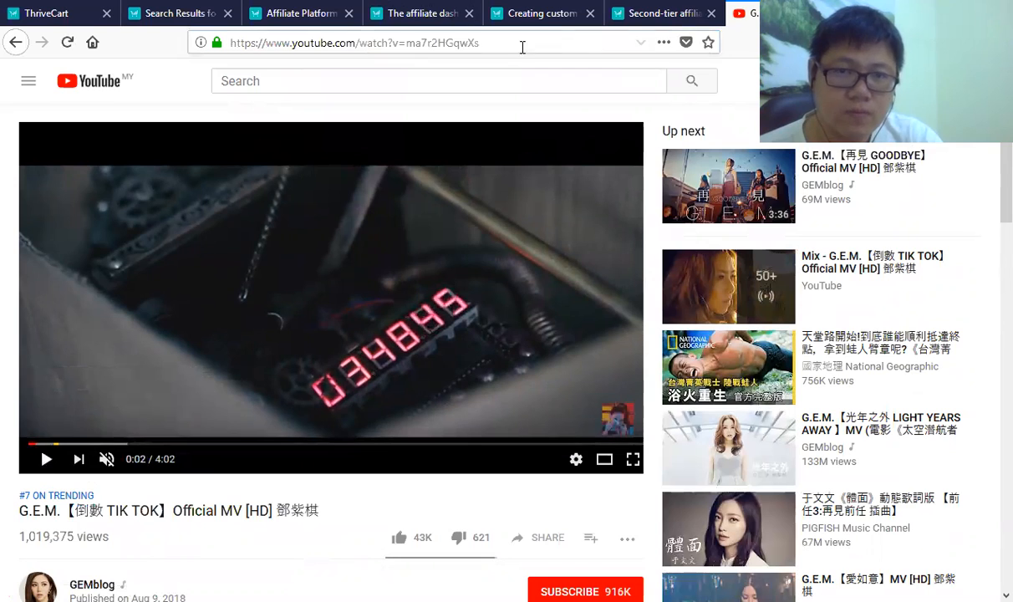
# - Return to the ThriveCart sign-up page editor and enter the video ID ma7r2HGqwXs as the video embed code
pyautogui.click(635, 14)
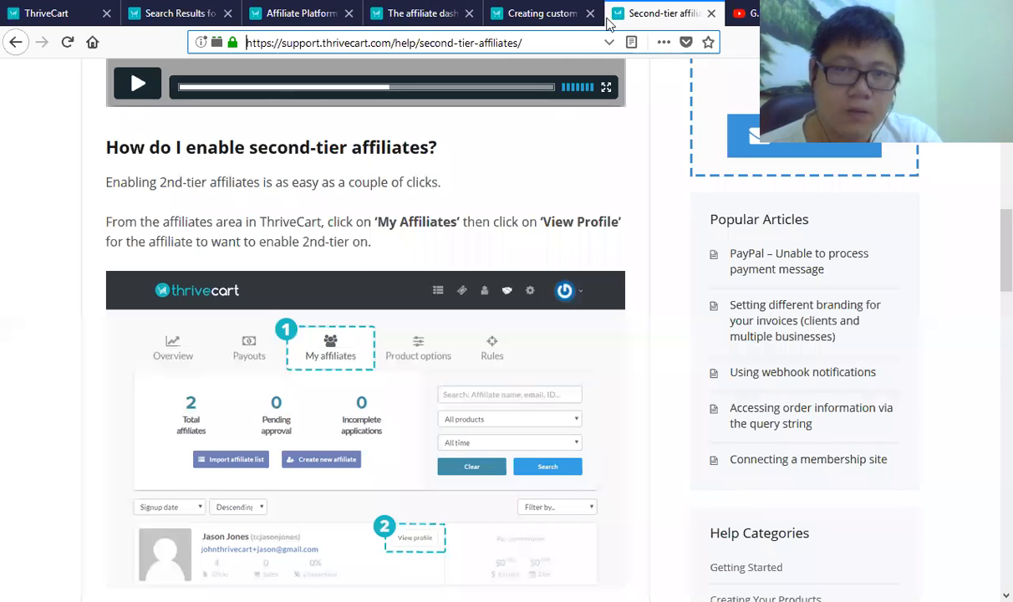
pyautogui.click(71, 10)
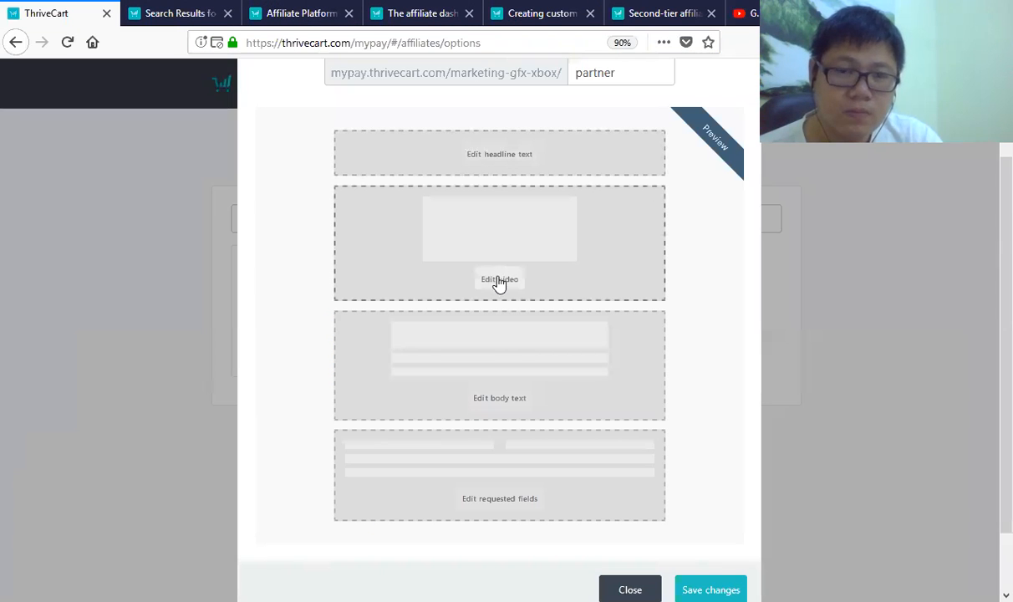
pyautogui.click(499, 281)
pyautogui.click(514, 243)
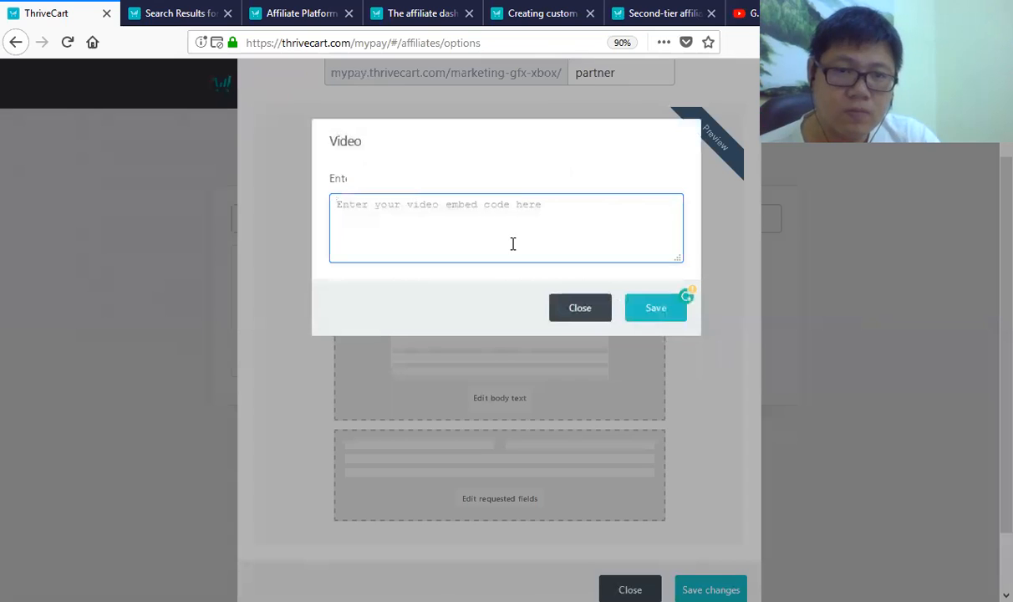
pyautogui.hotkey('ctrl', 'v')
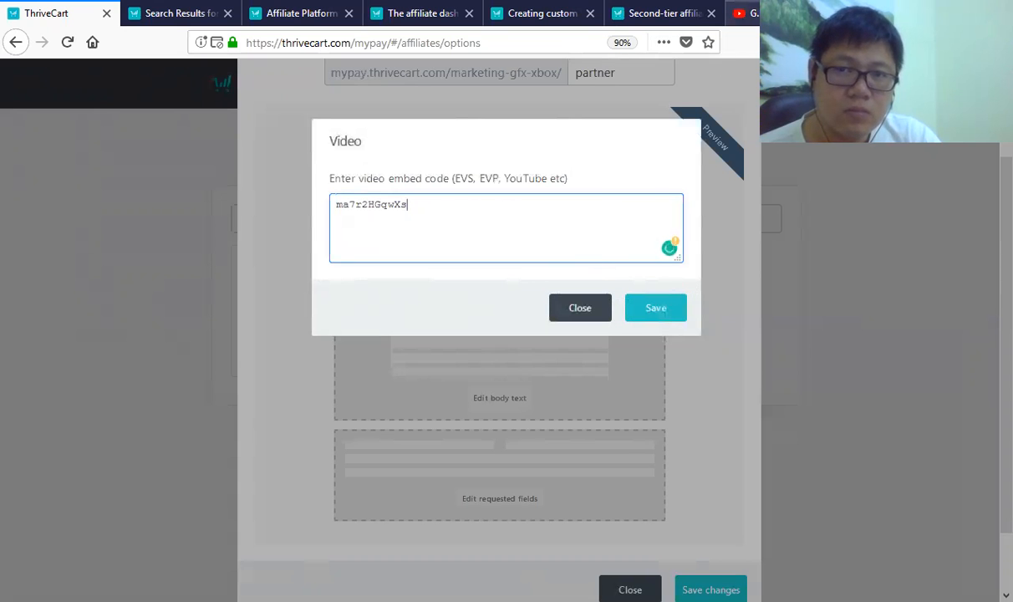
# - Switch to YouTube, open the embed option in the G.E.M. TIK TOK video's share options and copy the full iframe embed code
pyautogui.click(746, 12)
pyautogui.scroll(-3, 354, 387)
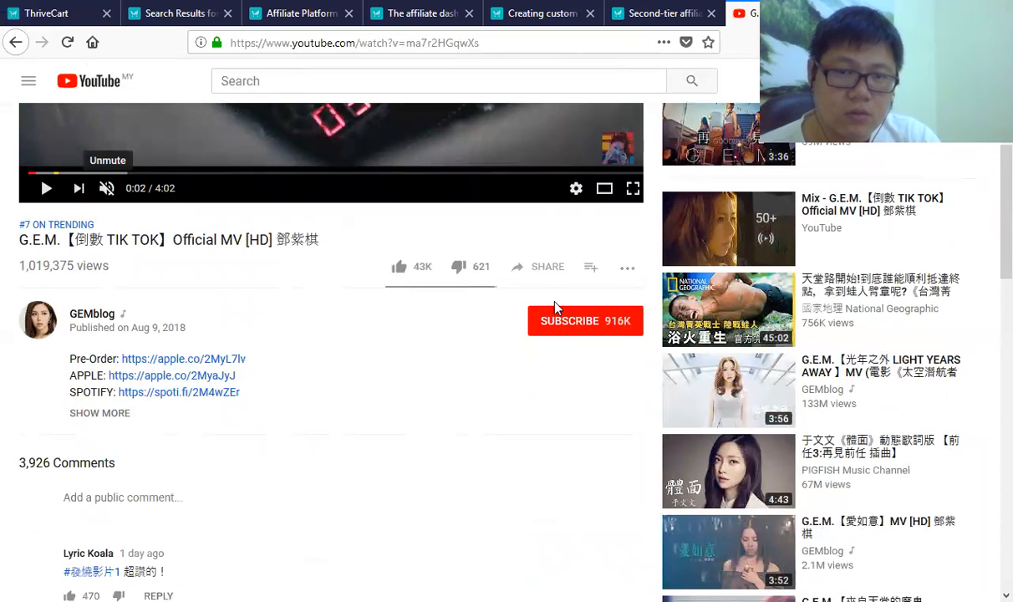
pyautogui.click(541, 271)
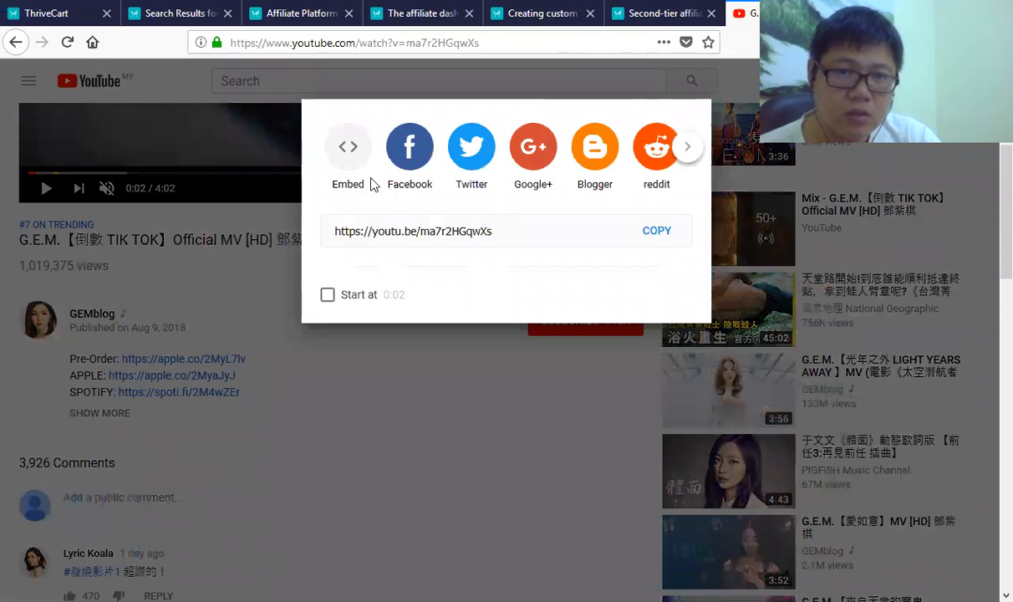
pyautogui.click(345, 158)
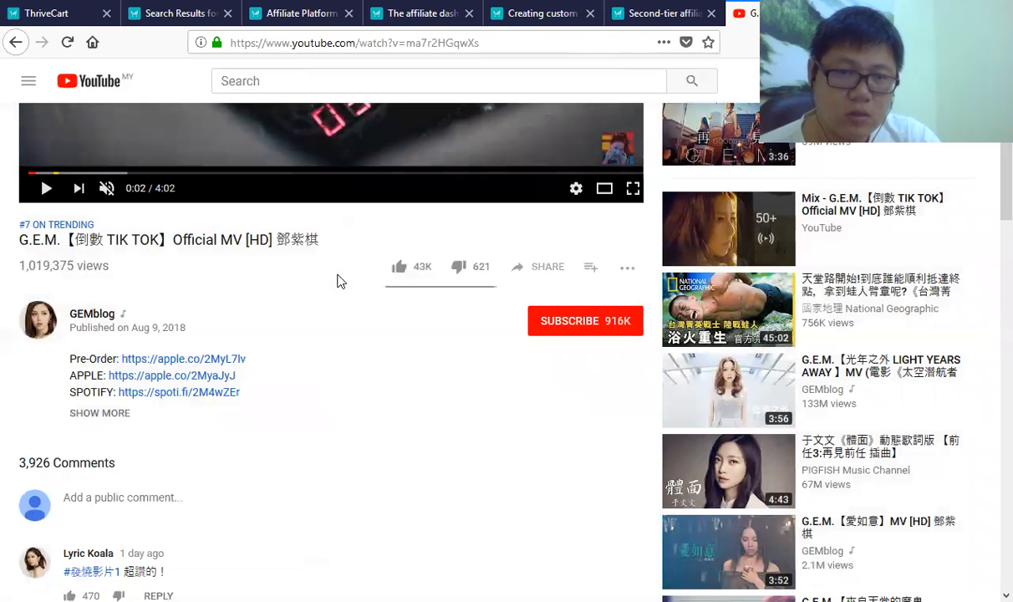
pyautogui.click(535, 269)
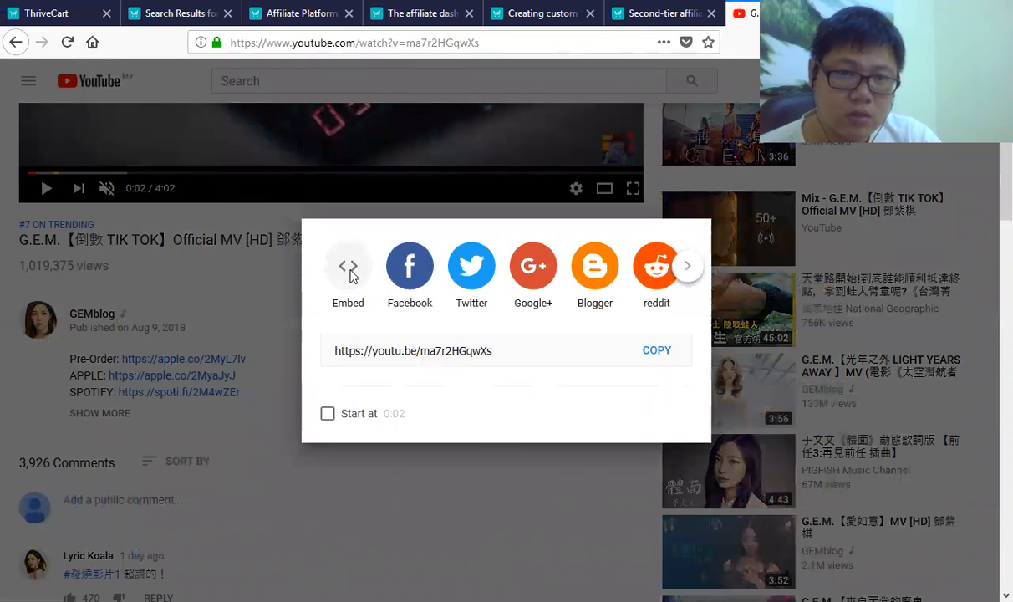
pyautogui.click(349, 270)
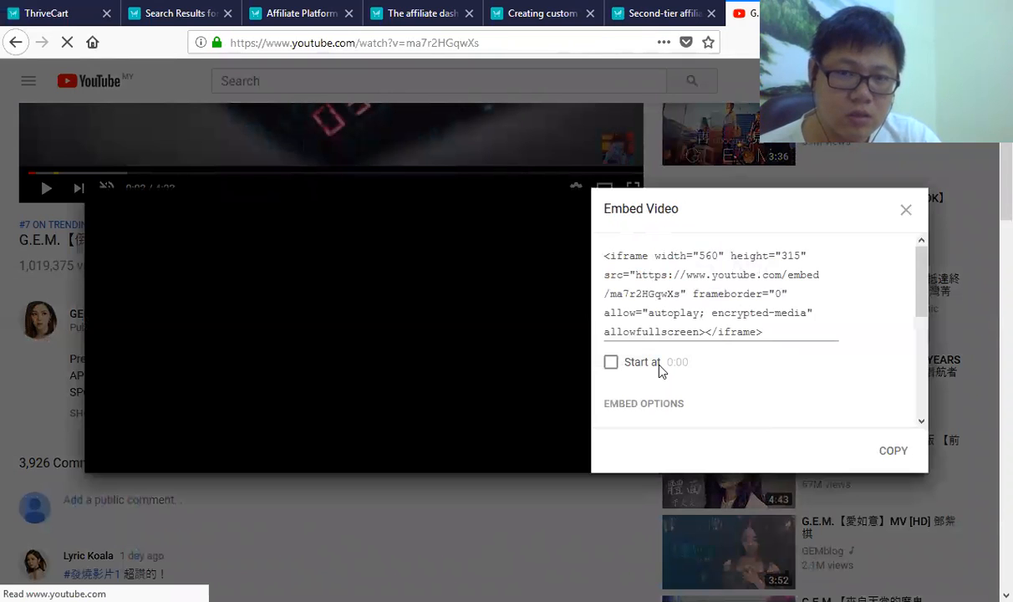
pyautogui.moveTo(606, 257); pyautogui.dragTo(812, 345)
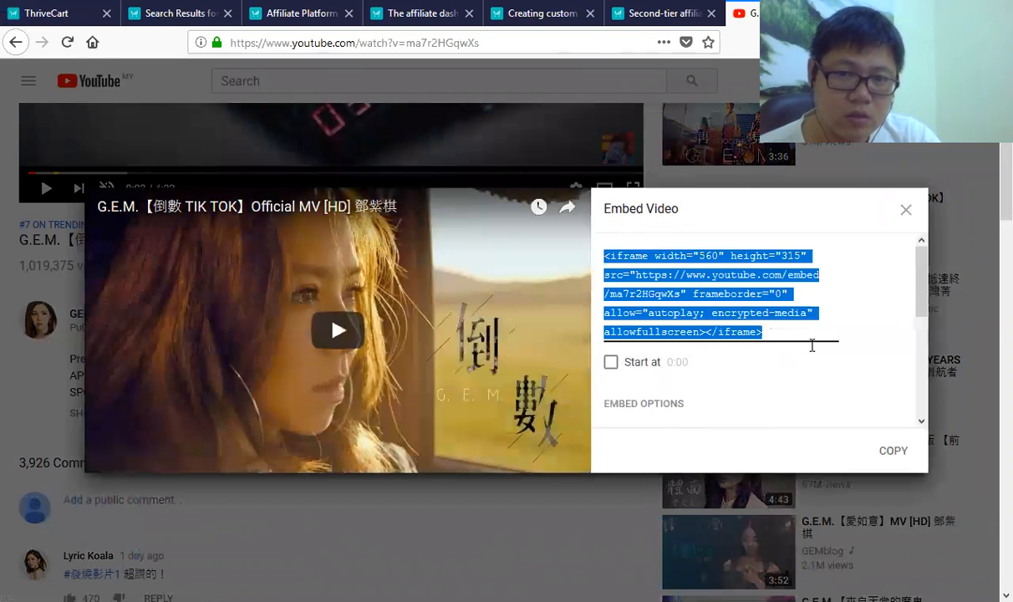
pyautogui.rightClick(681, 321)
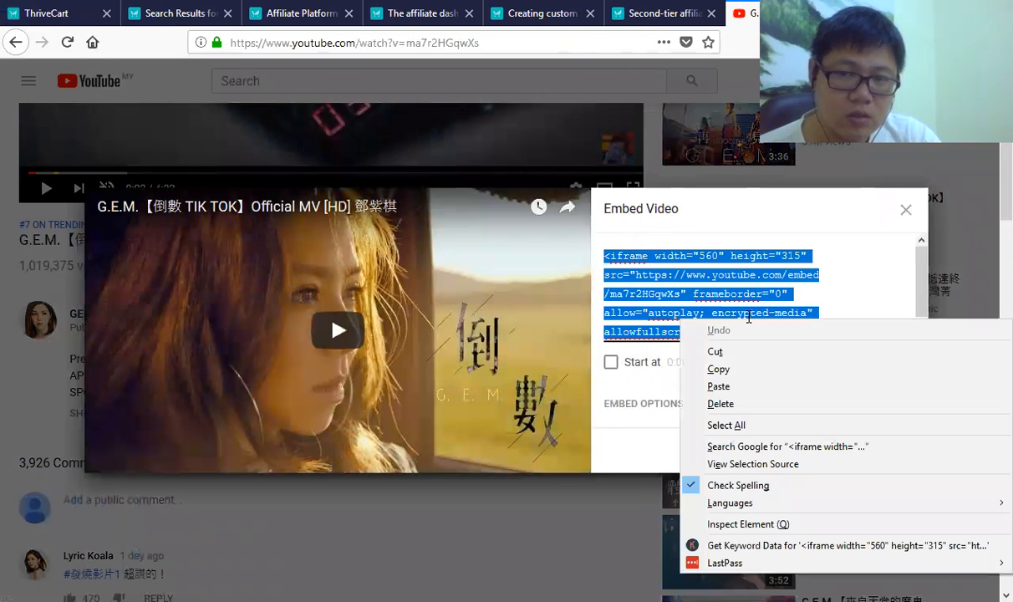
pyautogui.click(763, 366)
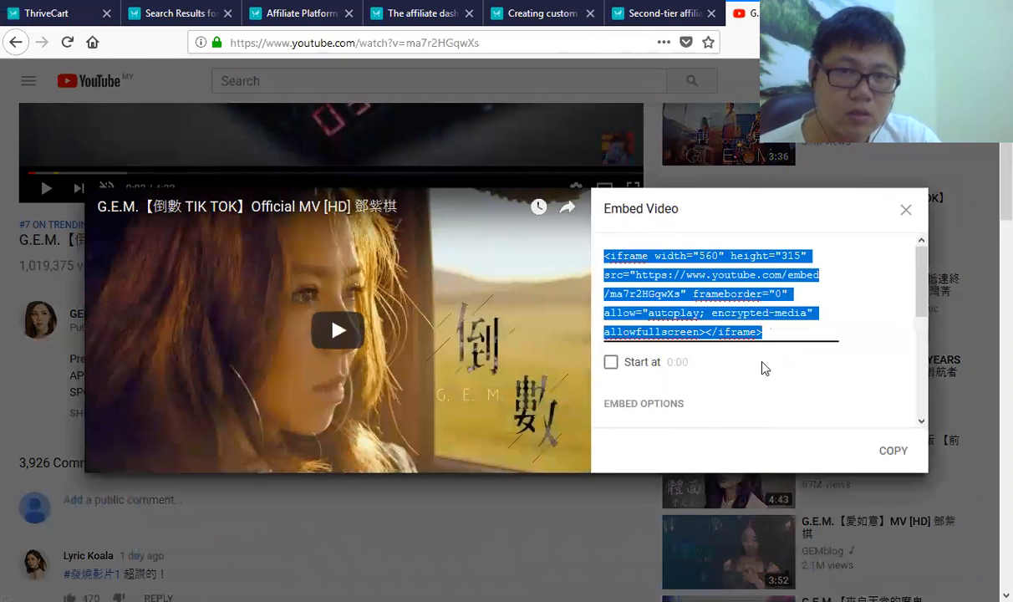
# - Return to the ThriveCart video settings, replace the video ID with the copied iframe embed code, and save the video and the sign-up page
pyautogui.click(69, 17)
pyautogui.moveTo(411, 211); pyautogui.dragTo(302, 197)
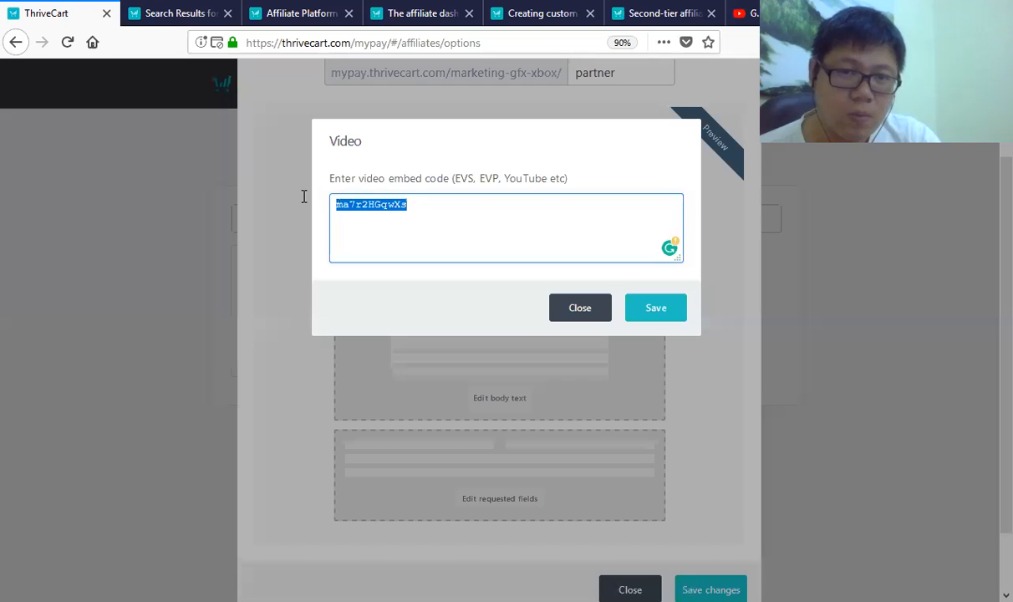
pyautogui.hotkey('ctrl', 'v')
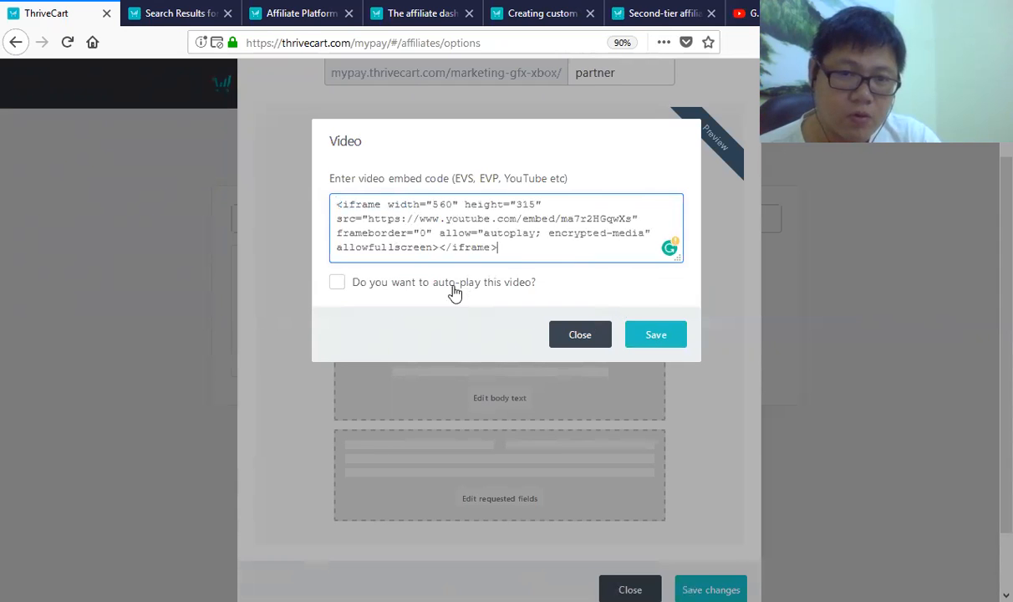
pyautogui.click(669, 344)
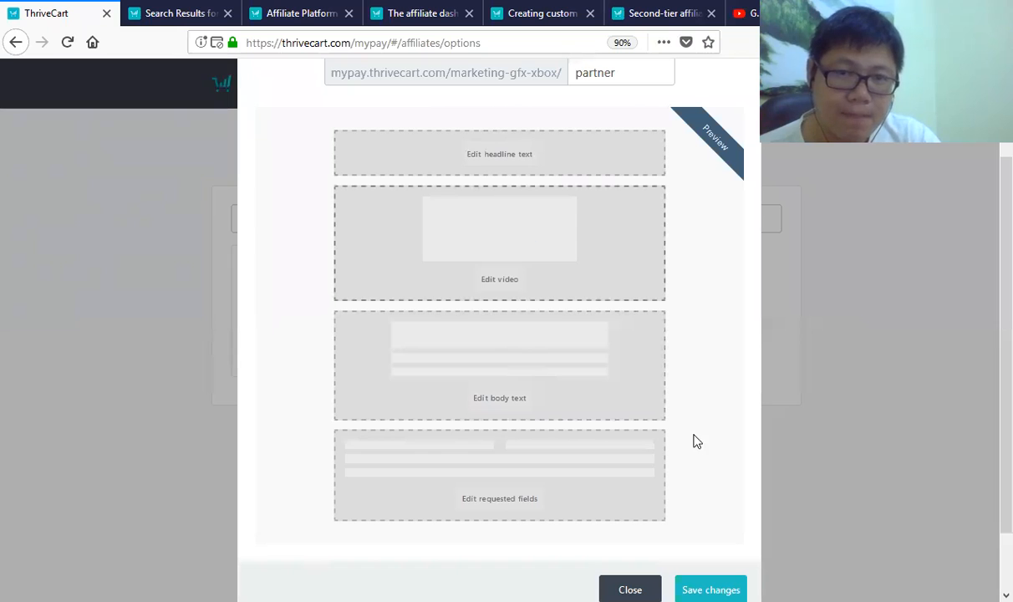
pyautogui.click(710, 590)
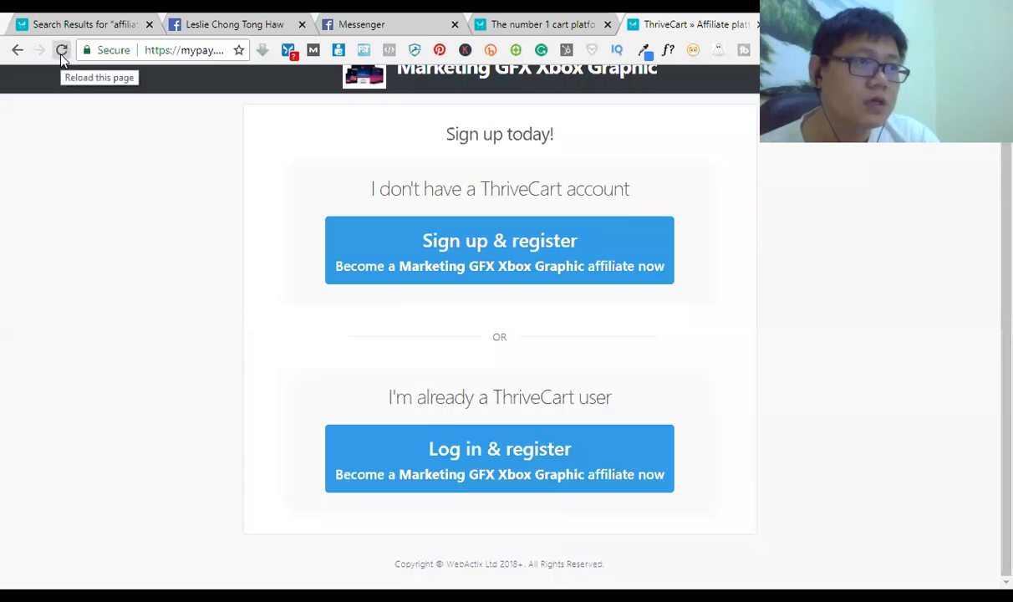
# - Reload the public Marketing GFX Xbox Graphic sign-up page in the other browser and examine its headline, video, body text and registration options
pyautogui.click(57, 51)
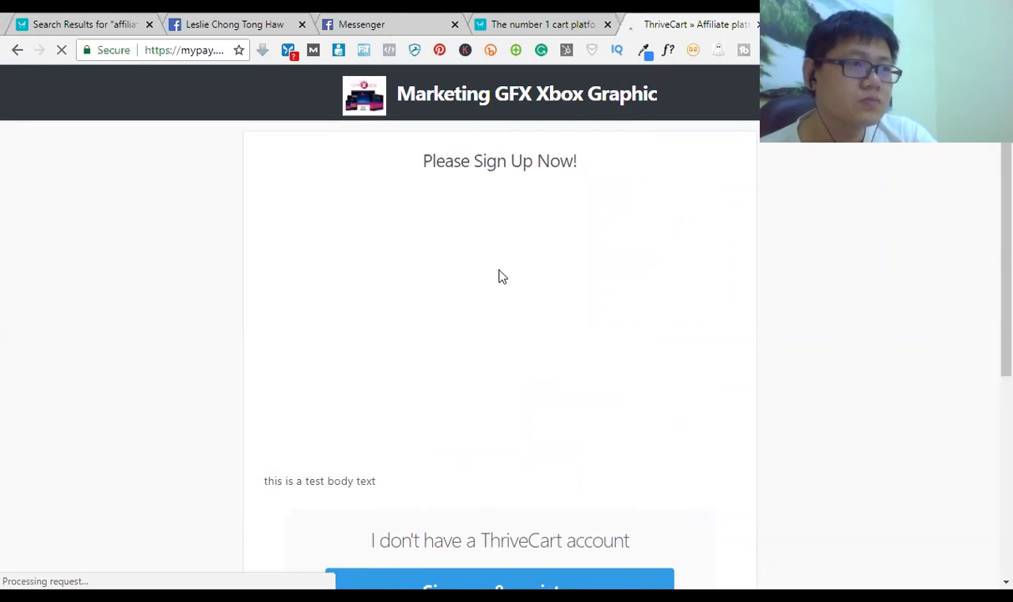
pyautogui.scroll(-4, 501, 277)
pyautogui.scroll(4, 502, 276)
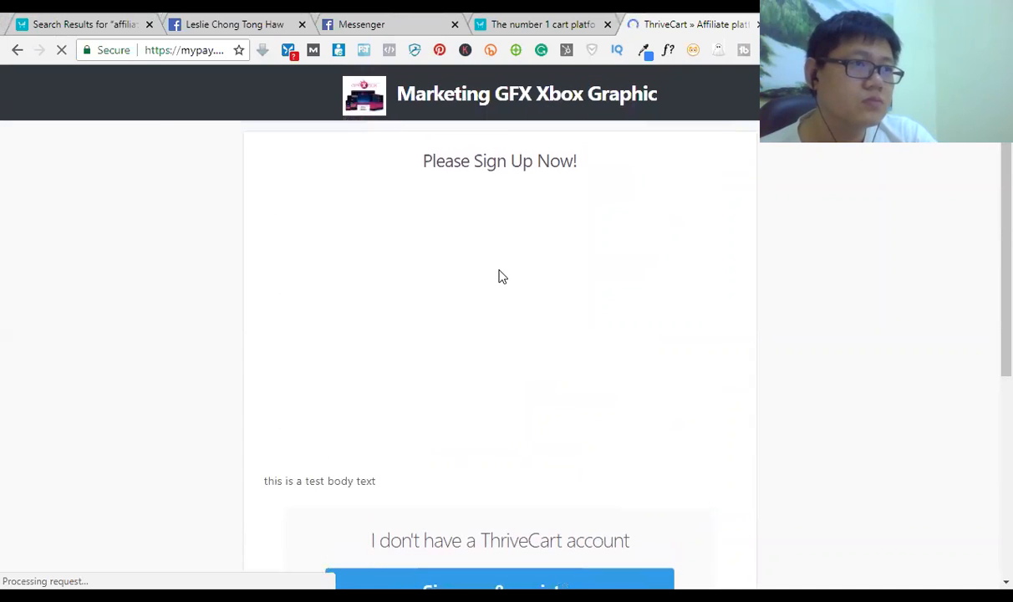
pyautogui.click(61, 49)
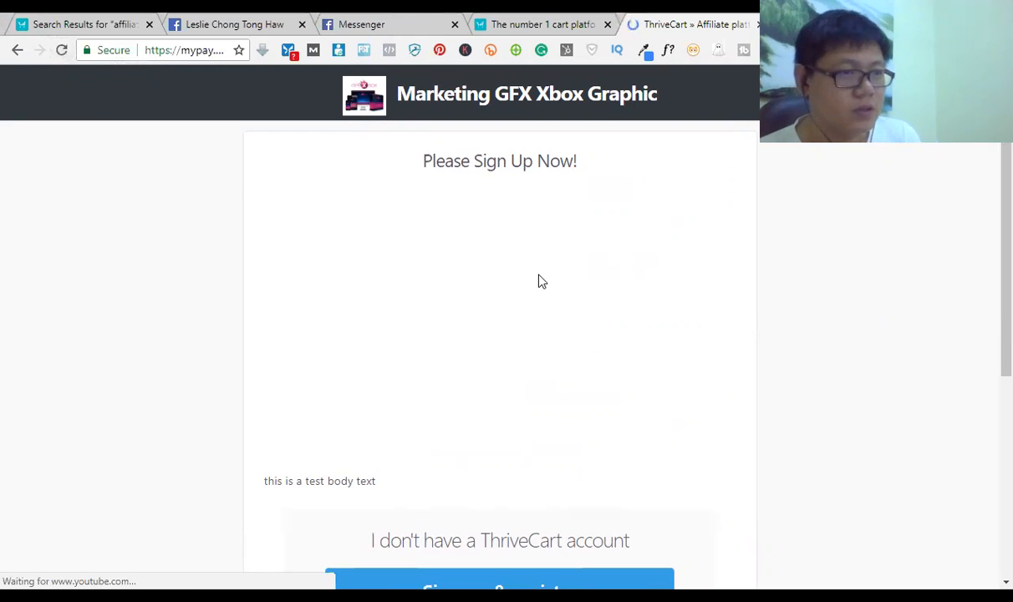
pyautogui.scroll(-4, 538, 280)
pyautogui.scroll(2, 585, 288)
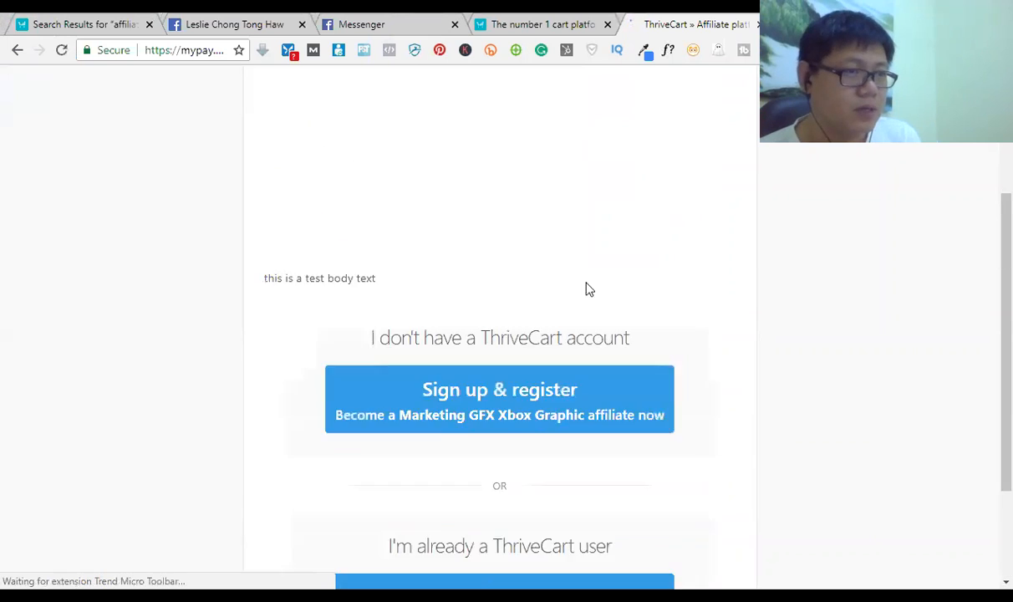
pyautogui.scroll(-2, 581, 457)
pyautogui.scroll(3, 598, 402)
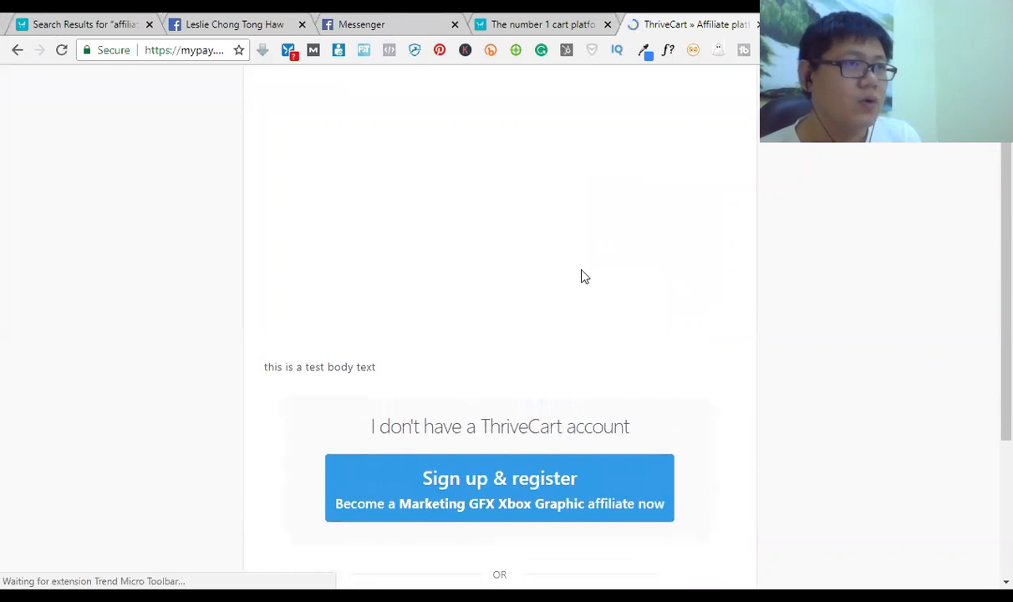
pyautogui.scroll(1, 619, 318)
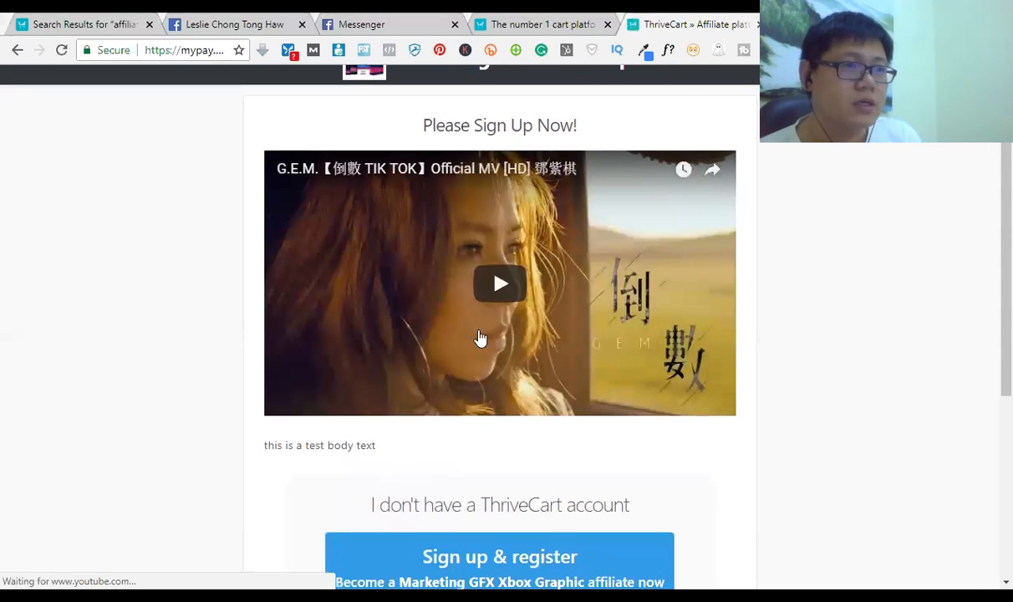
pyautogui.scroll(1, 480, 337)
pyautogui.scroll(-3, 486, 333)
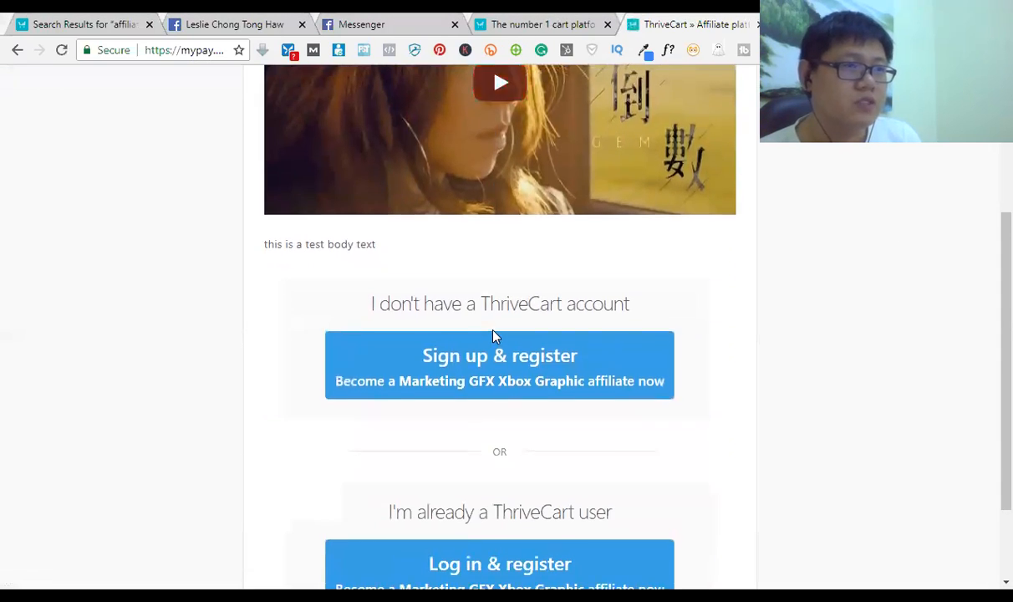
pyautogui.scroll(3, 538, 305)
pyautogui.scroll(-4, 554, 289)
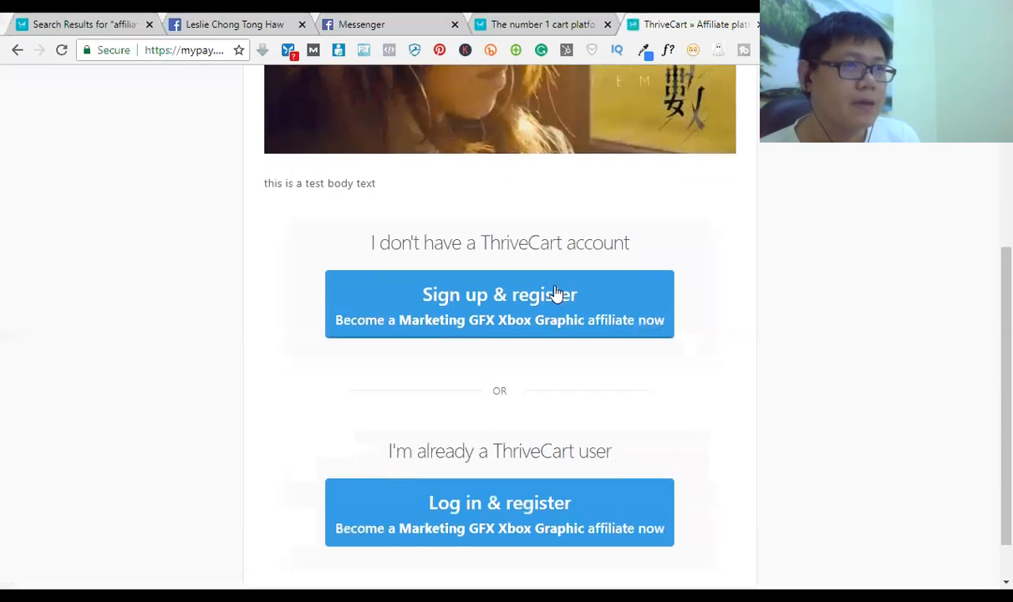
pyautogui.scroll(3, 535, 271)
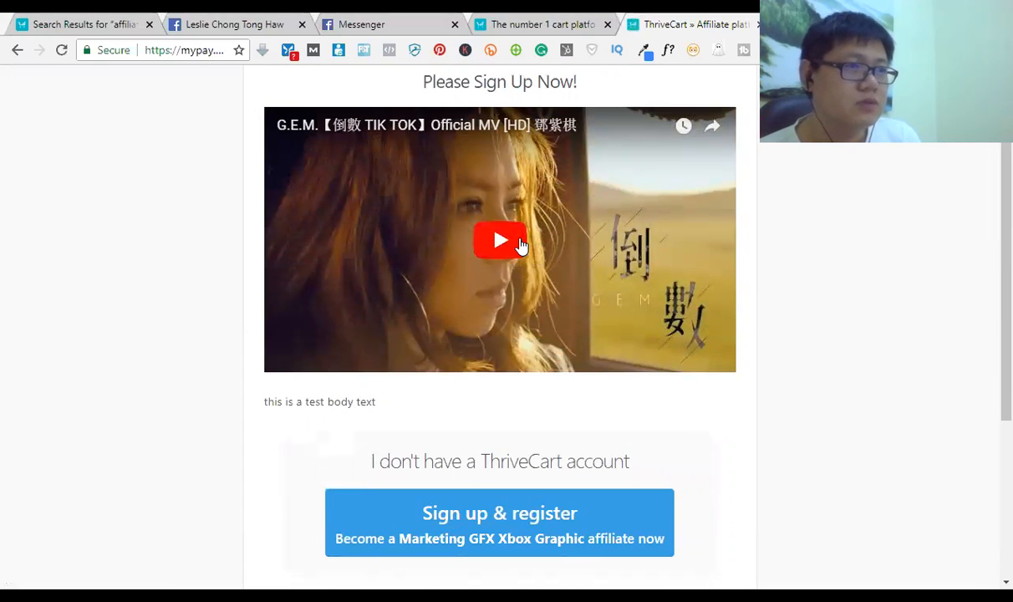
# - Play the embedded video on the public sign-up page, mute and pause it, and look over the rest of the page
pyautogui.click(519, 242)
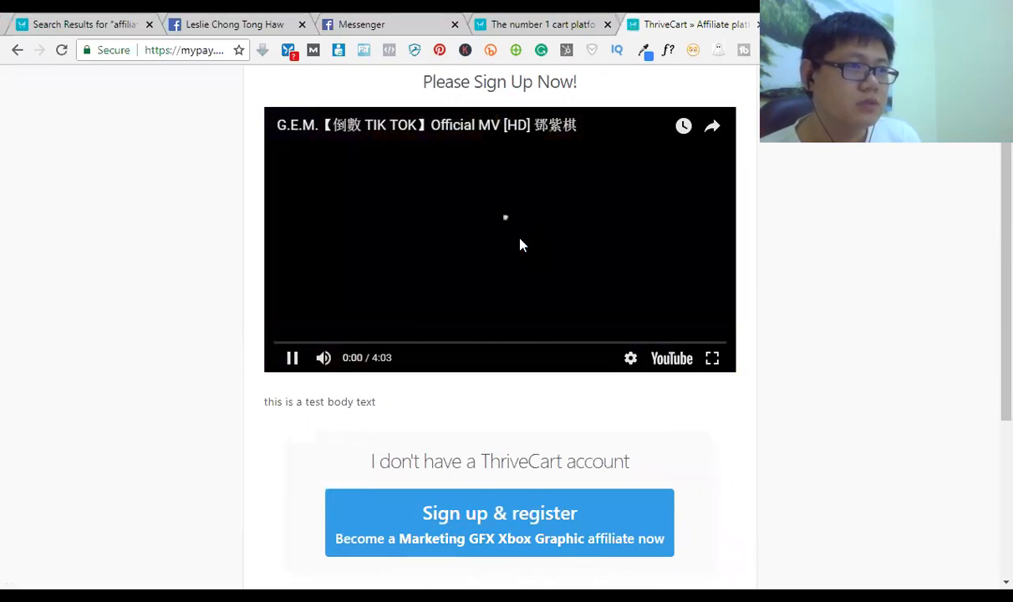
pyautogui.click(324, 357)
pyautogui.scroll(1, 345, 376)
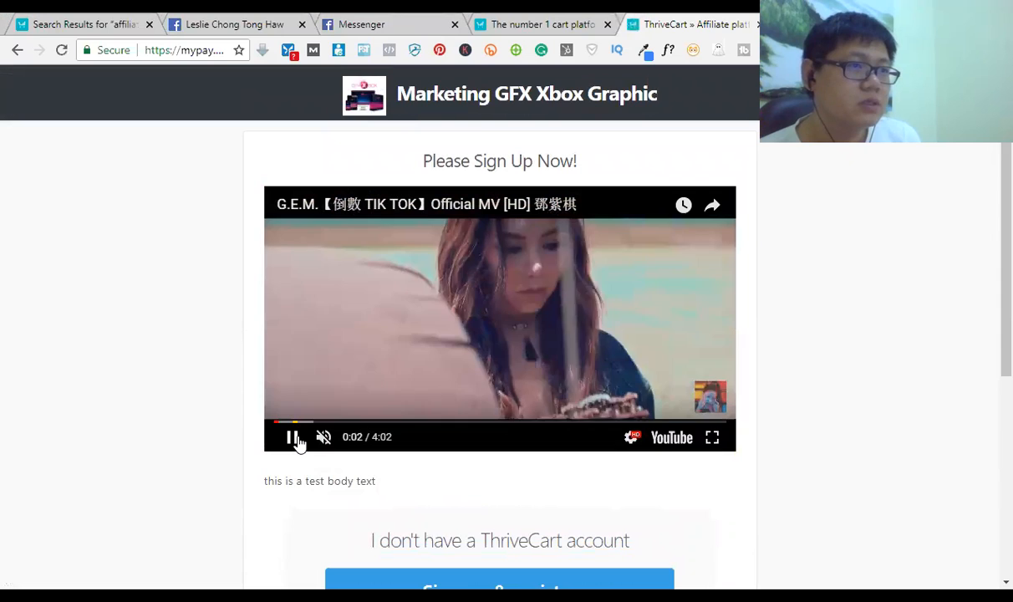
pyautogui.click(294, 438)
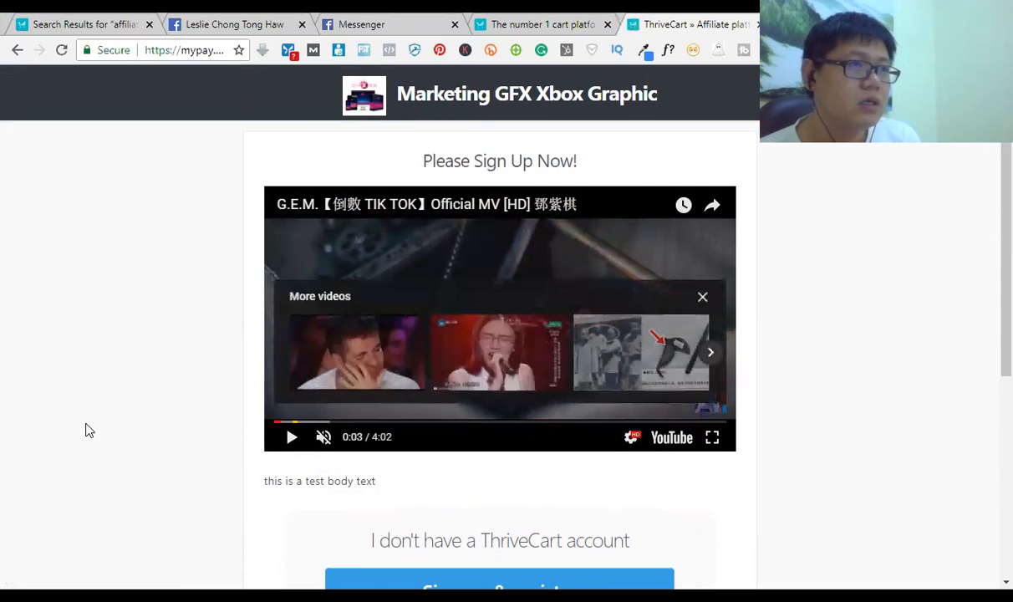
pyautogui.scroll(-4, 117, 352)
pyautogui.scroll(4, 117, 351)
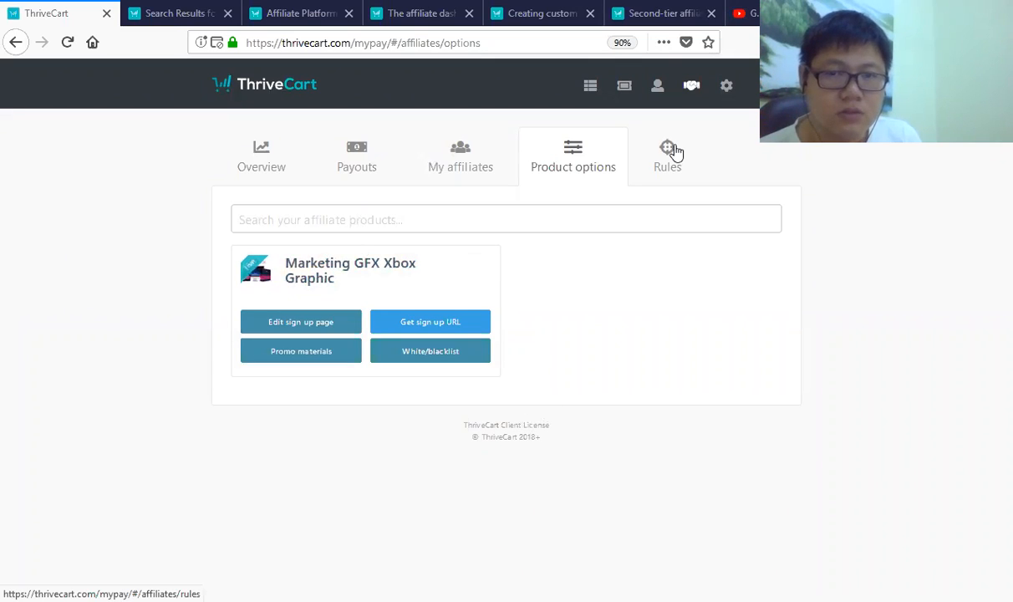
# - Return to ThriveCart's affiliate area, look at the rules and overview sections, and reopen the affiliate product options
pyautogui.click(670, 152)
pyautogui.click(574, 154)
pyautogui.click(683, 96)
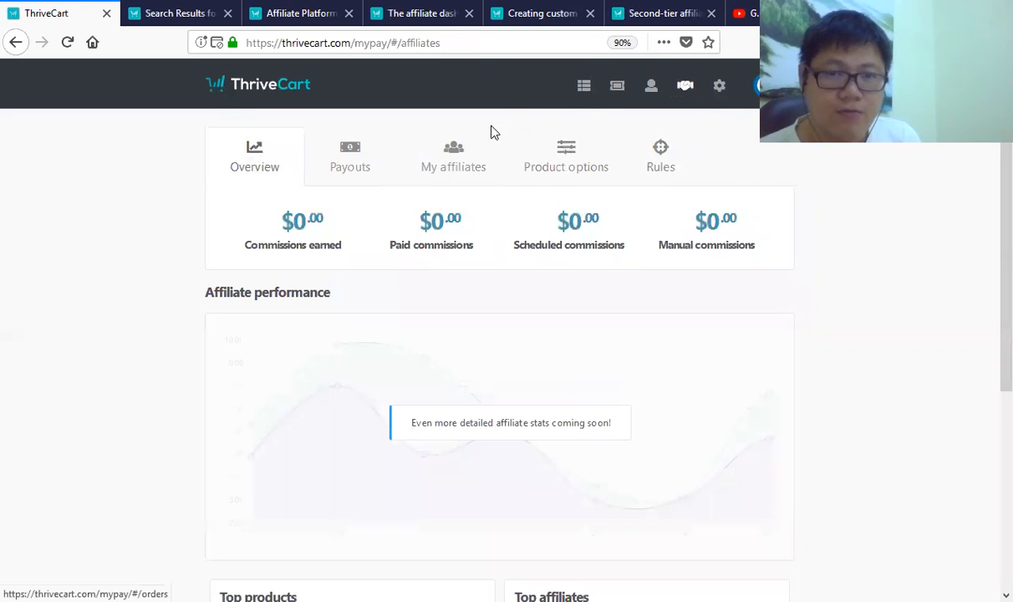
pyautogui.click(588, 159)
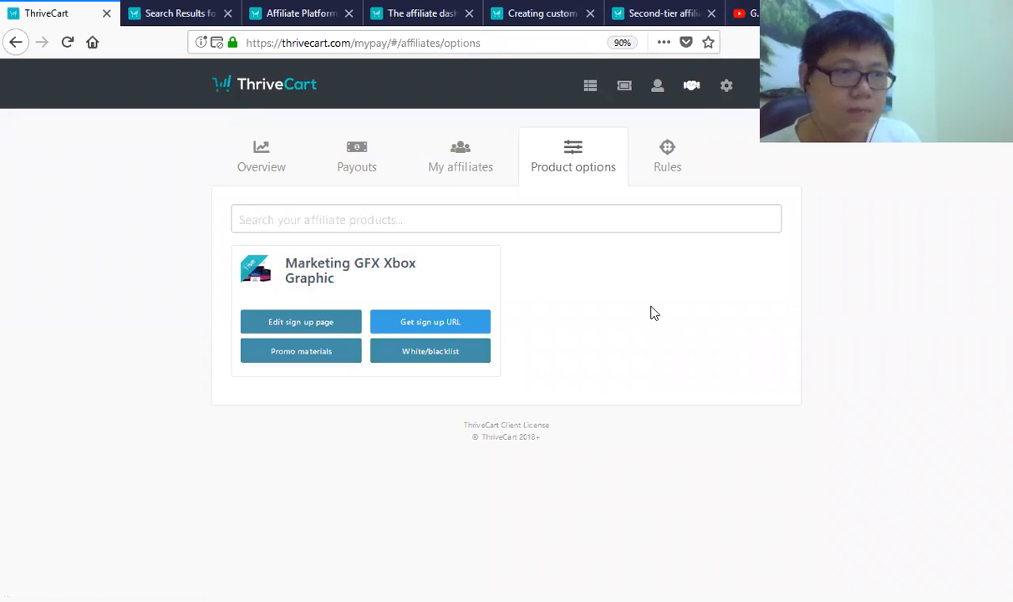